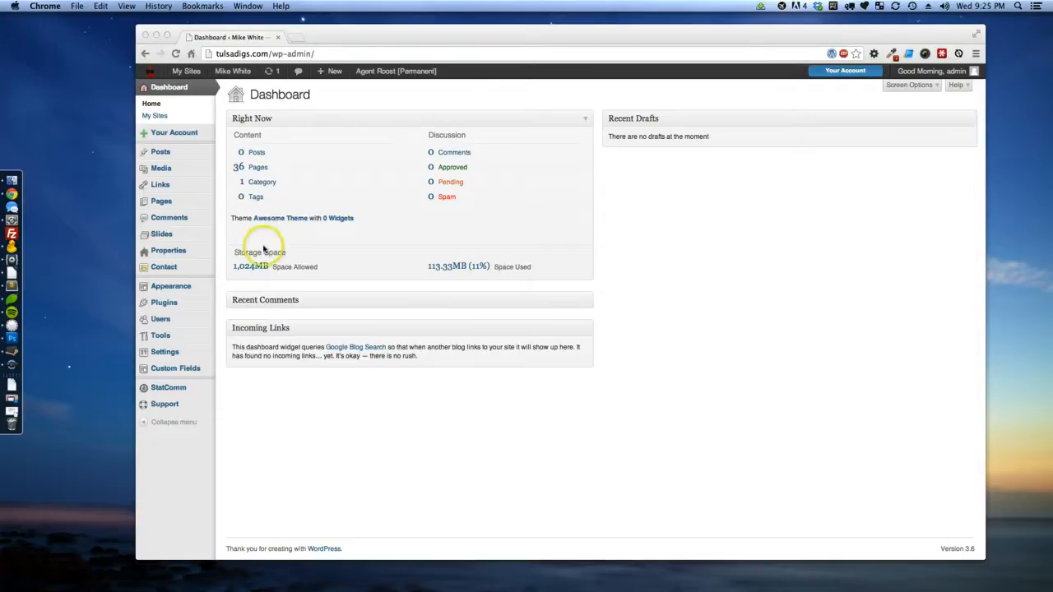
Open the About Me page for editing from the list of all pages
click(158, 204)
mouse_move(160, 204)
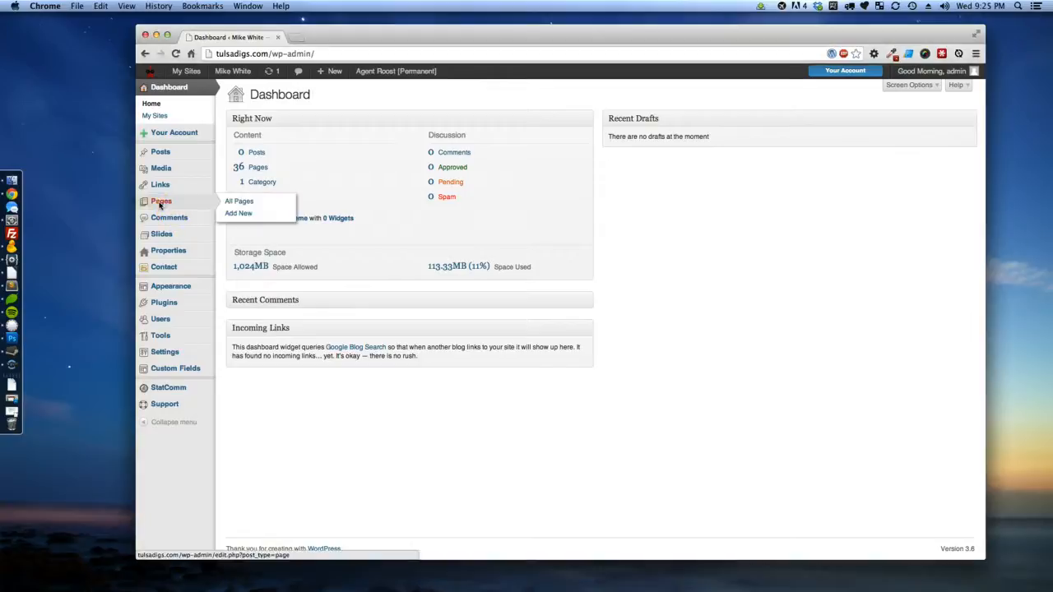
click(241, 203)
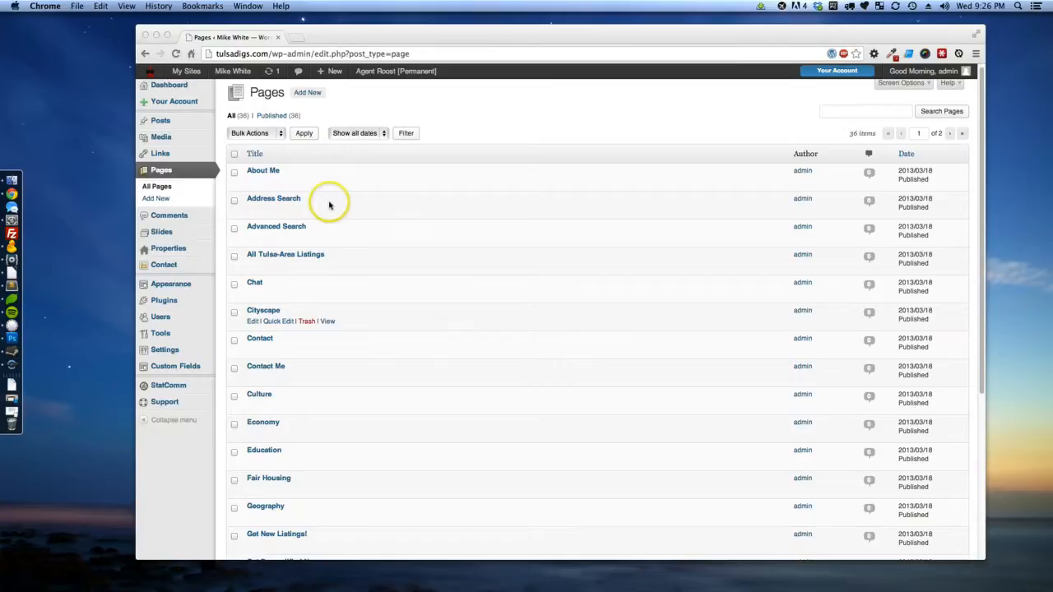
click(309, 93)
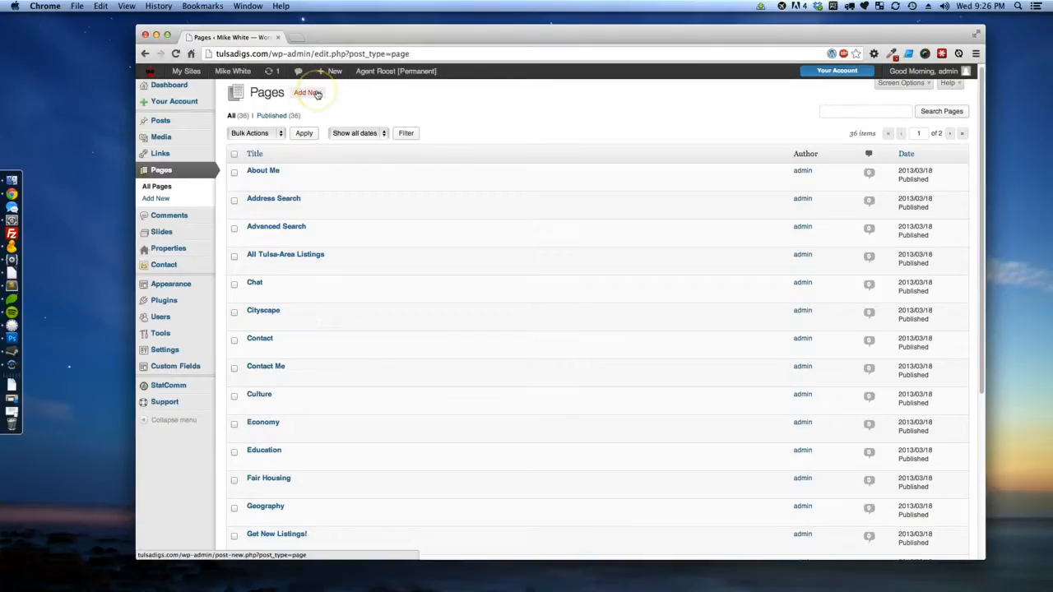
mouse_move(262, 172)
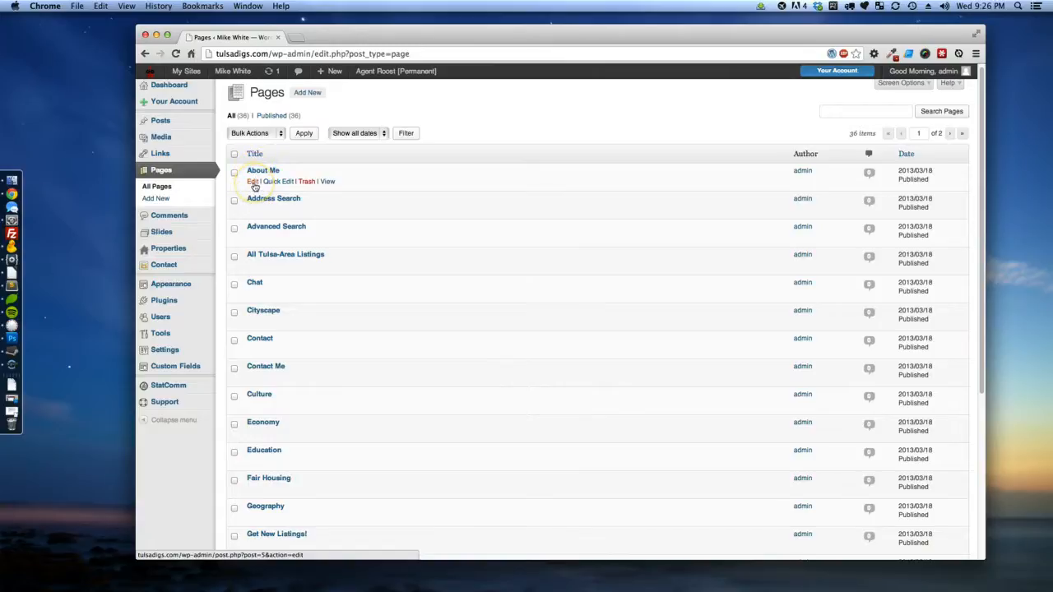
click(254, 184)
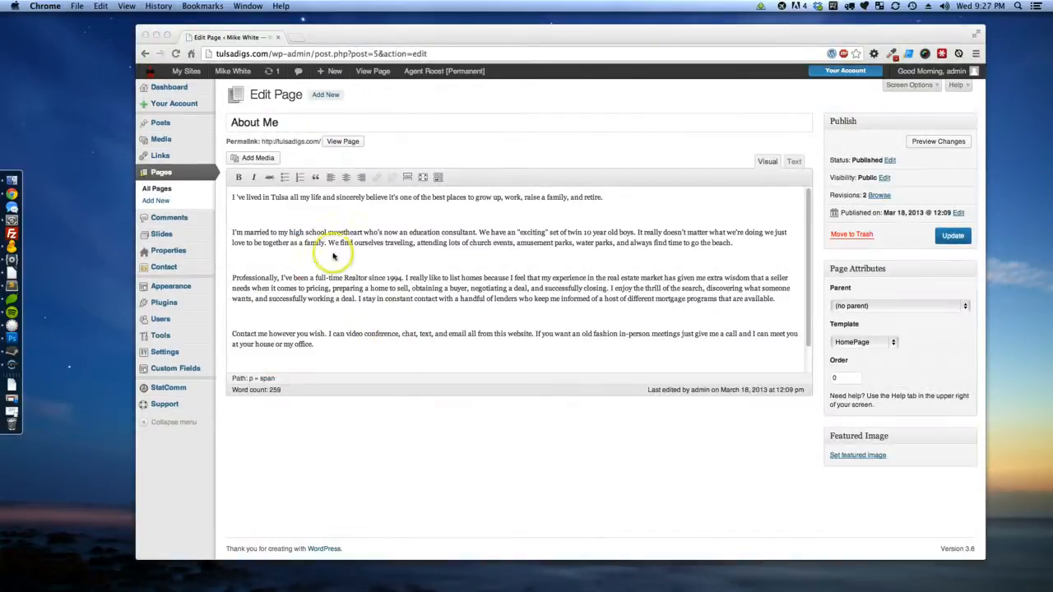
Examine the About Me page's title, permalink and body text in the editor
click(218, 107)
drag(232, 123, 261, 253)
click(290, 140)
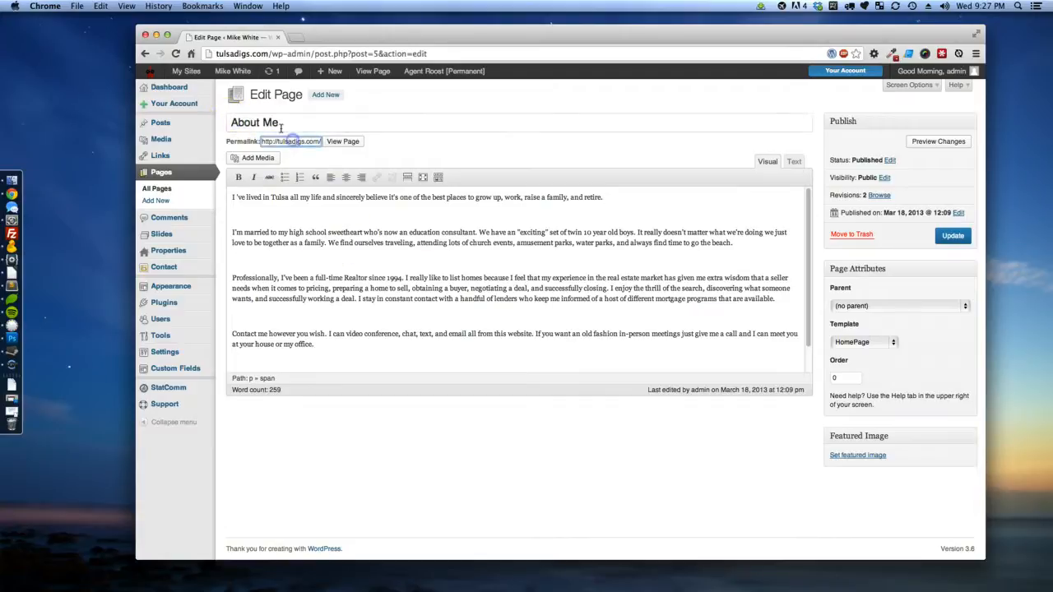
double_click(281, 128)
click(353, 136)
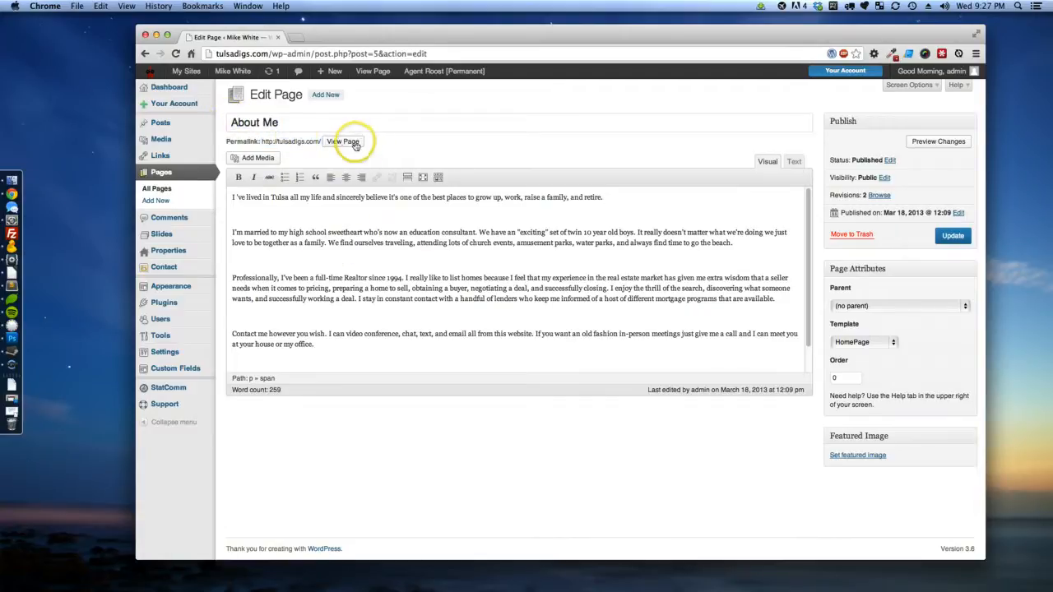
drag(265, 142, 324, 142)
click(331, 158)
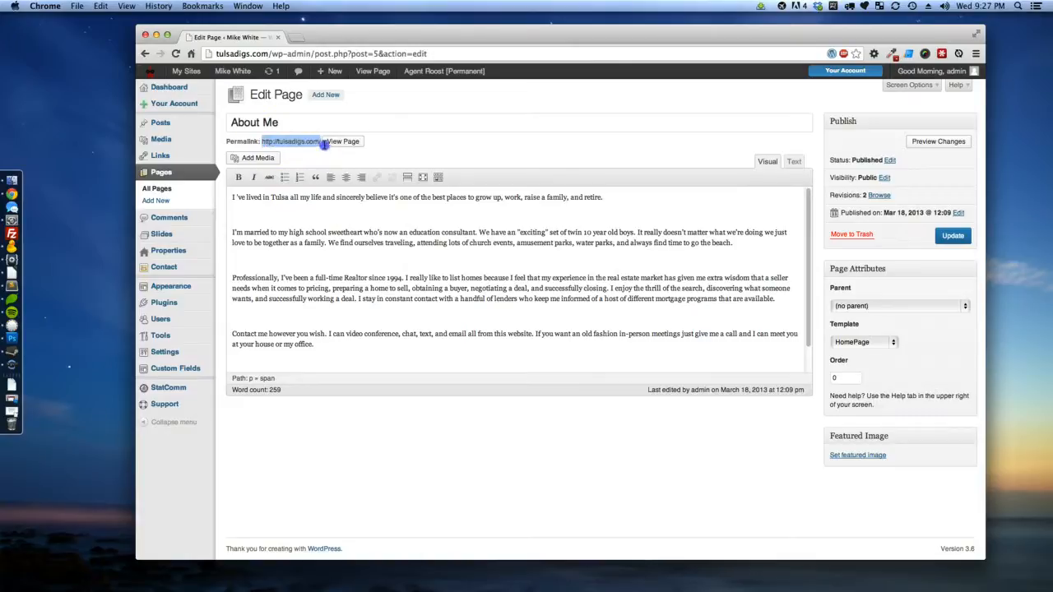
click(440, 156)
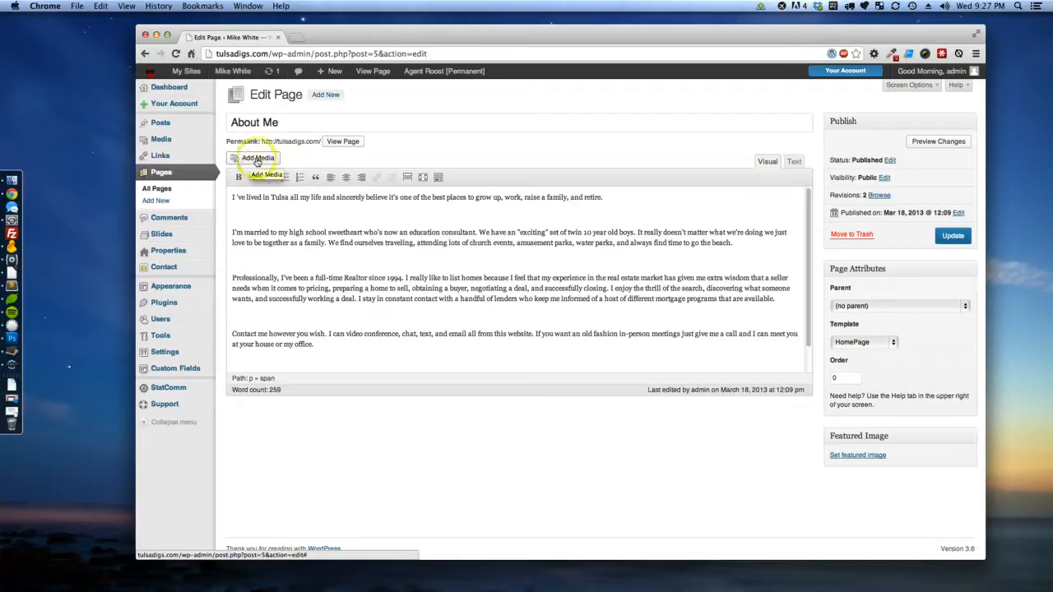
drag(362, 258, 438, 296)
click(440, 297)
drag(478, 331, 395, 260)
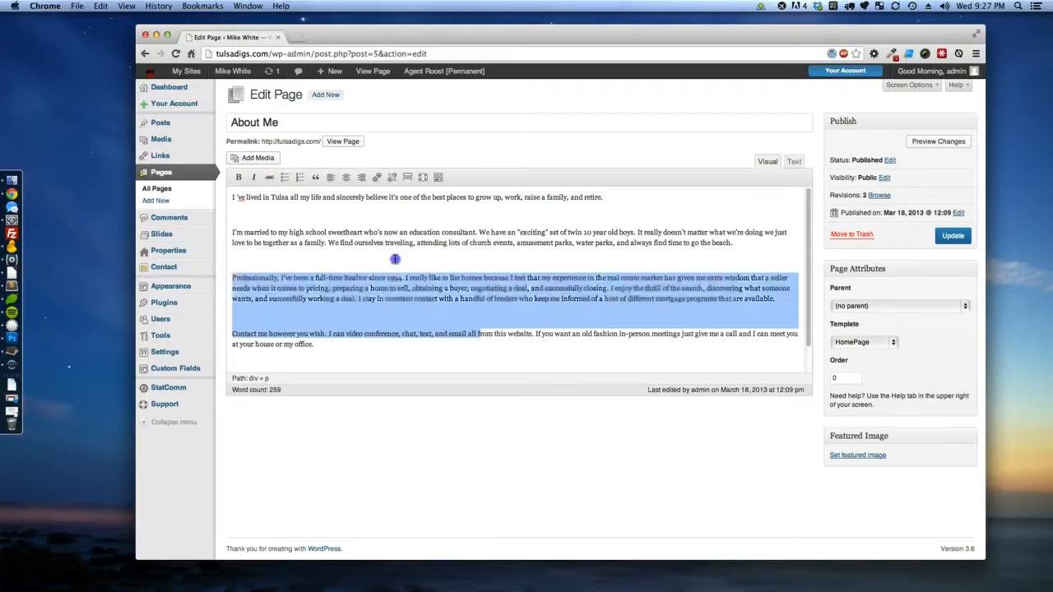
click(395, 260)
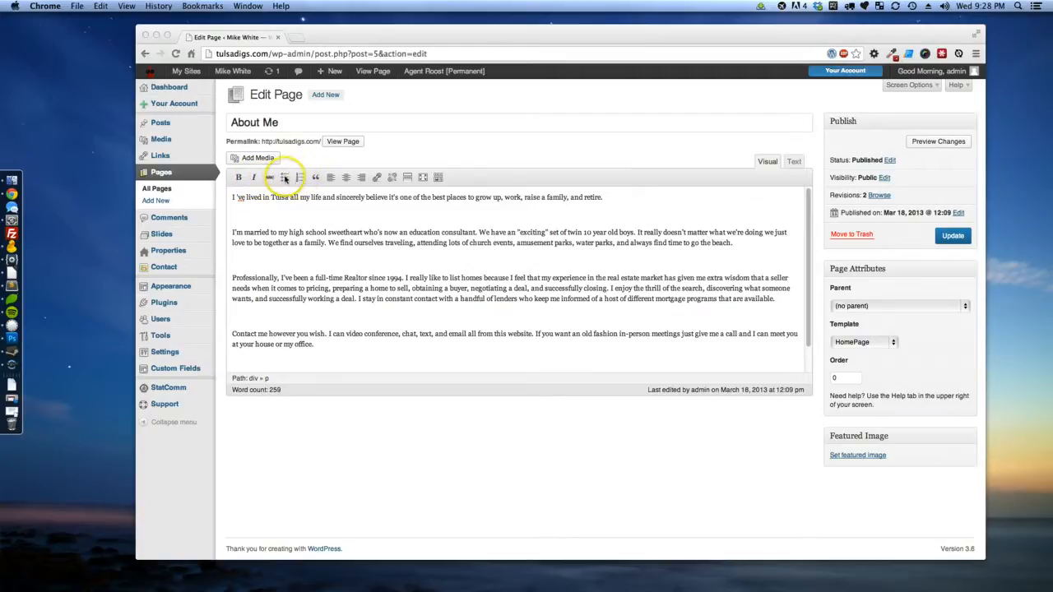
Reveal the editor's extra formatting tools to review the paragraph and heading formats, and hide them again
click(438, 181)
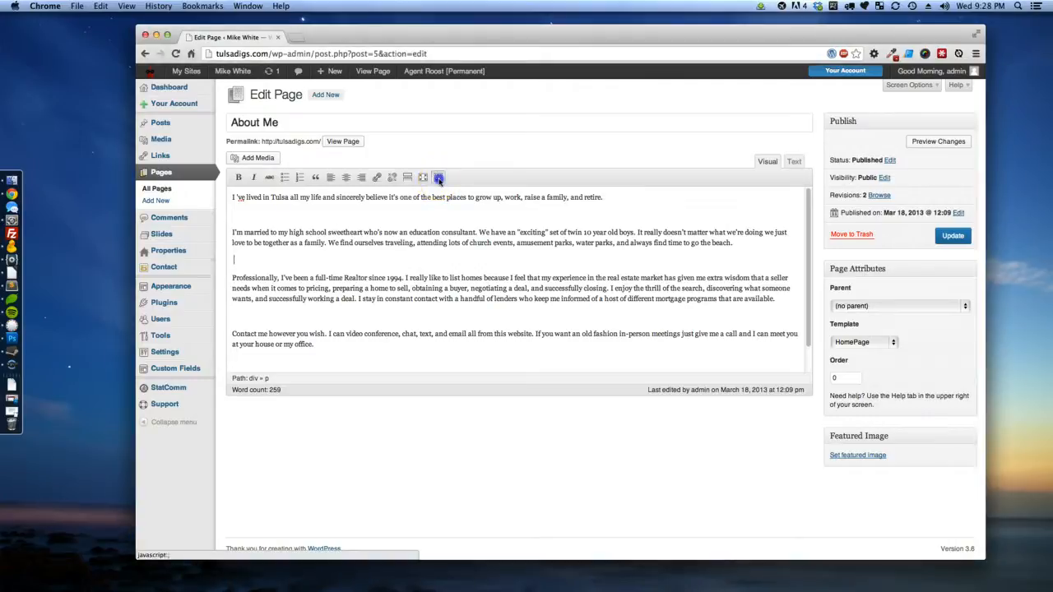
click(438, 179)
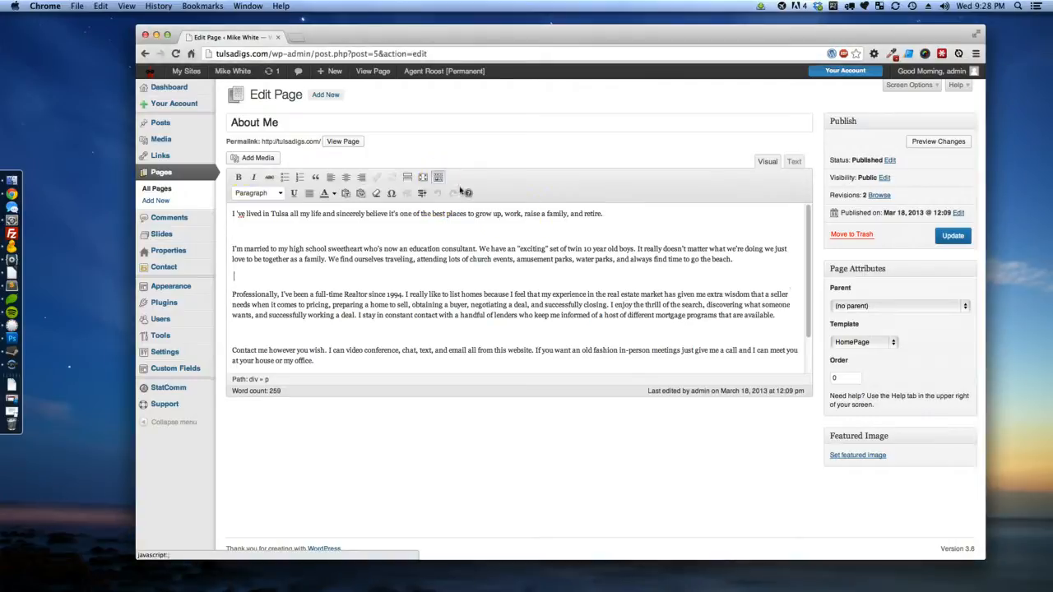
click(277, 194)
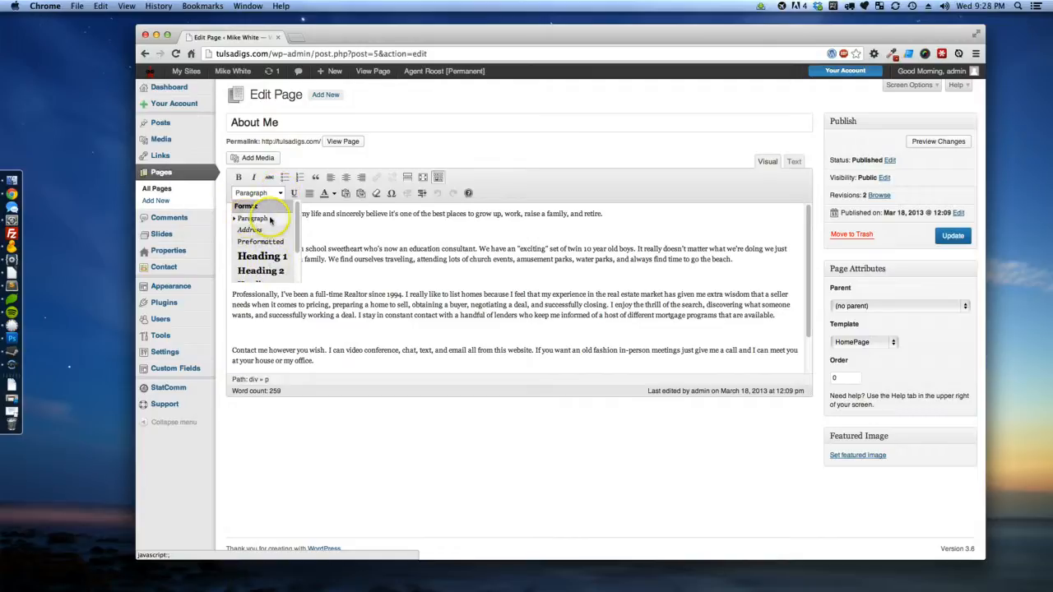
scroll(259, 230, down, 1)
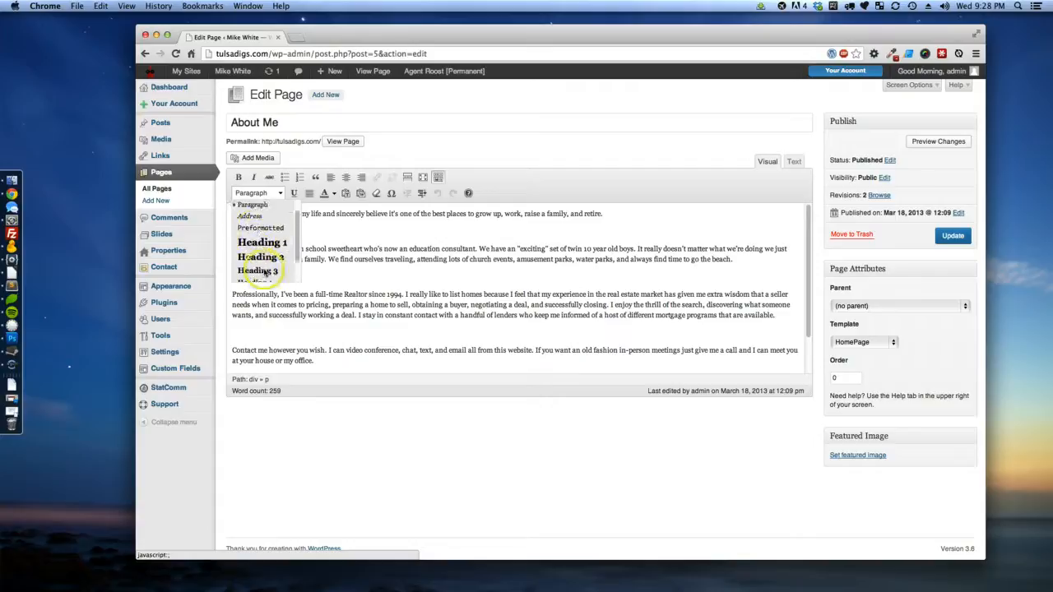
scroll(265, 268, up, 1)
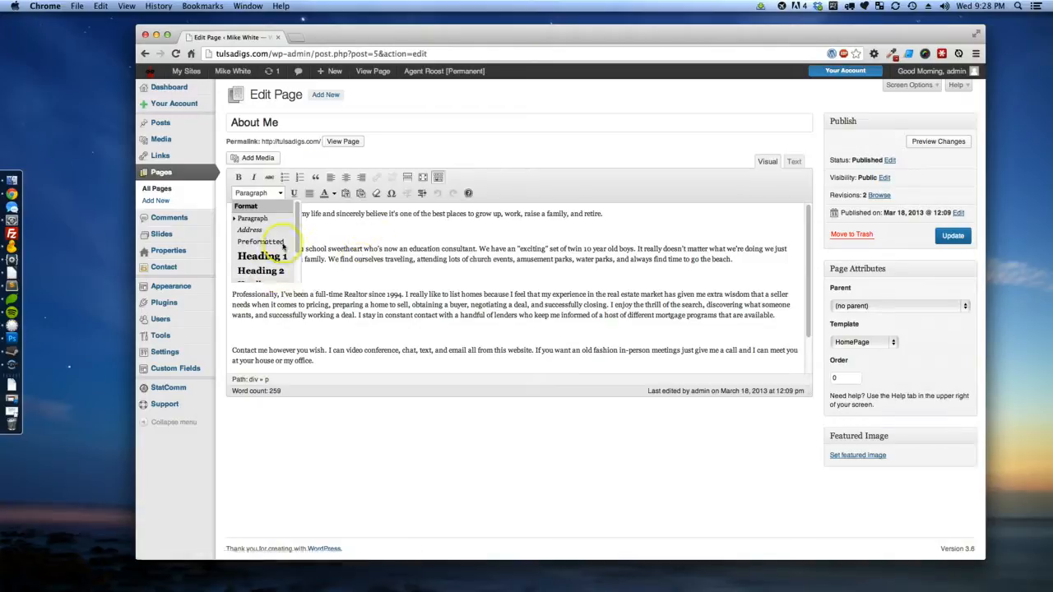
scroll(280, 247, down, 1)
scroll(263, 262, down, 1)
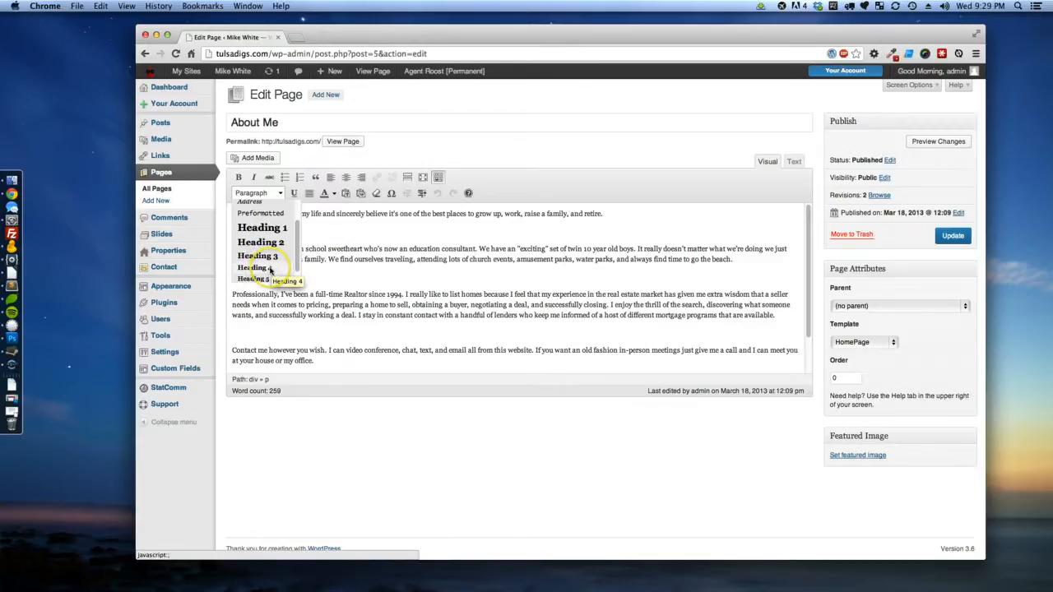
click(409, 281)
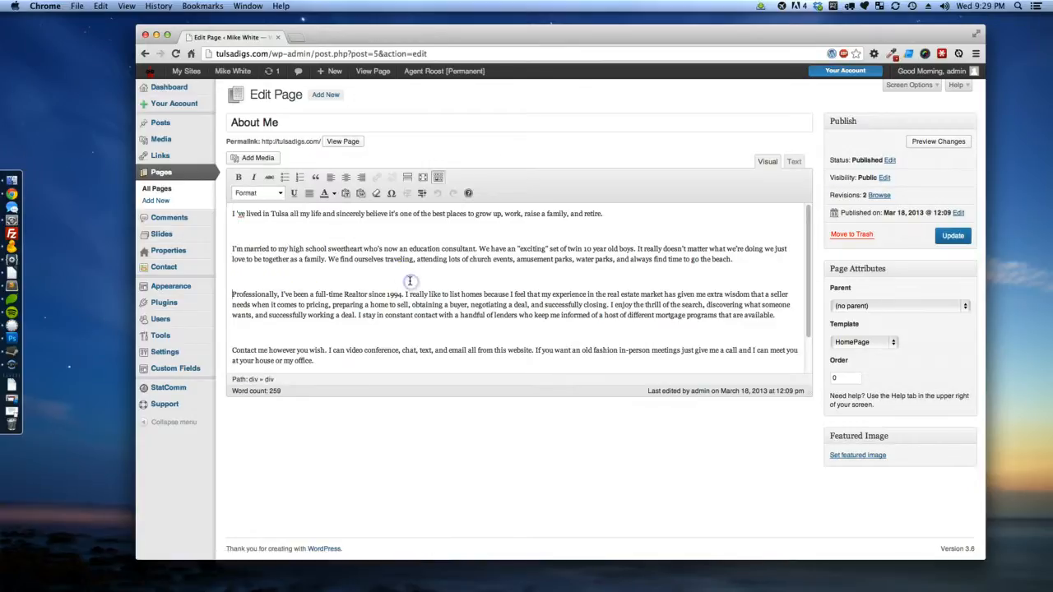
click(438, 177)
click(381, 321)
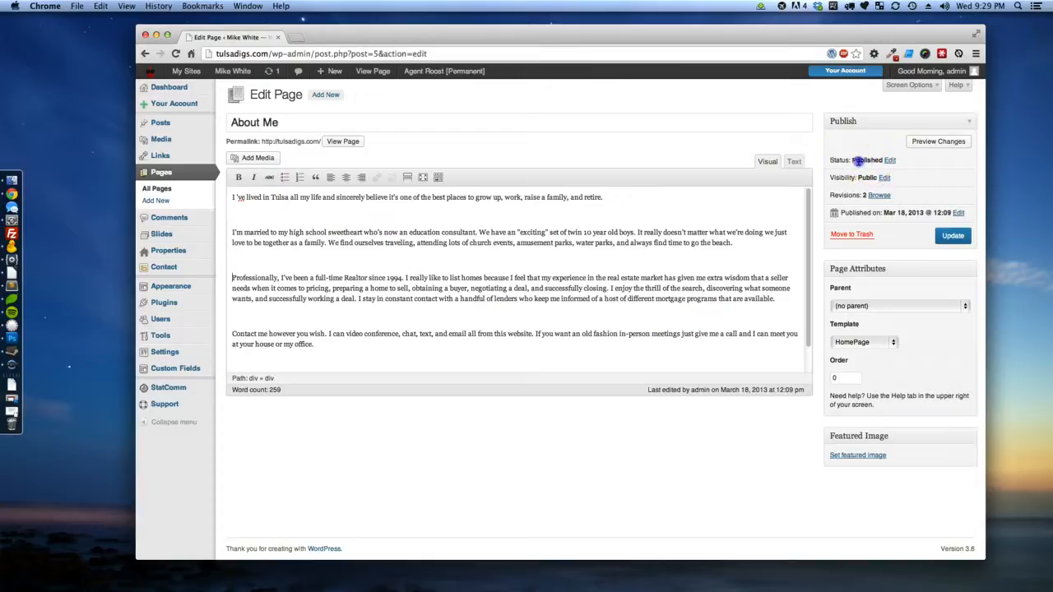
Review the page's publishing status options and keep the status as Published
click(888, 161)
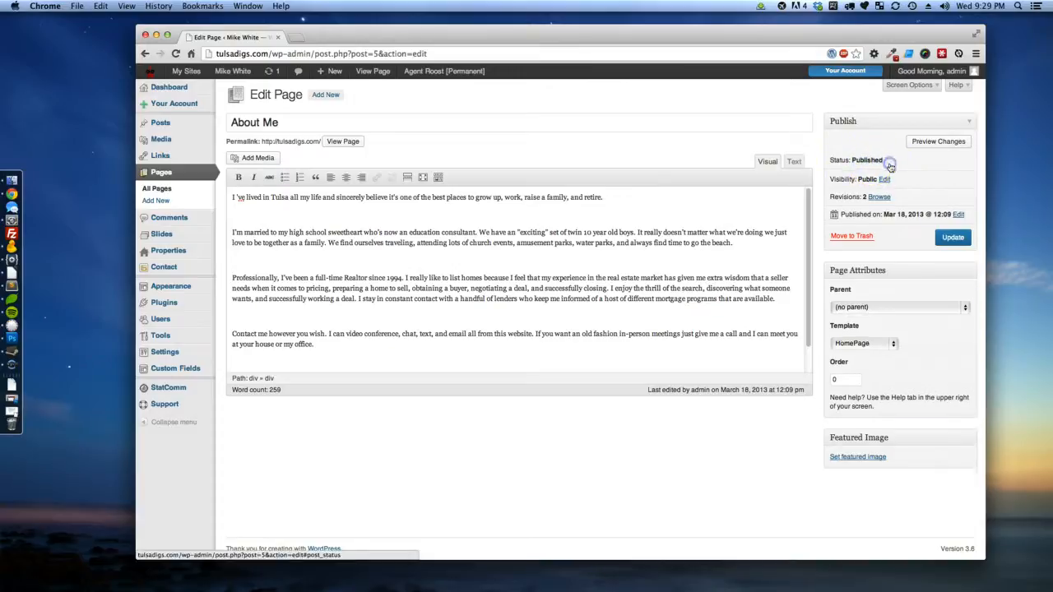
click(885, 175)
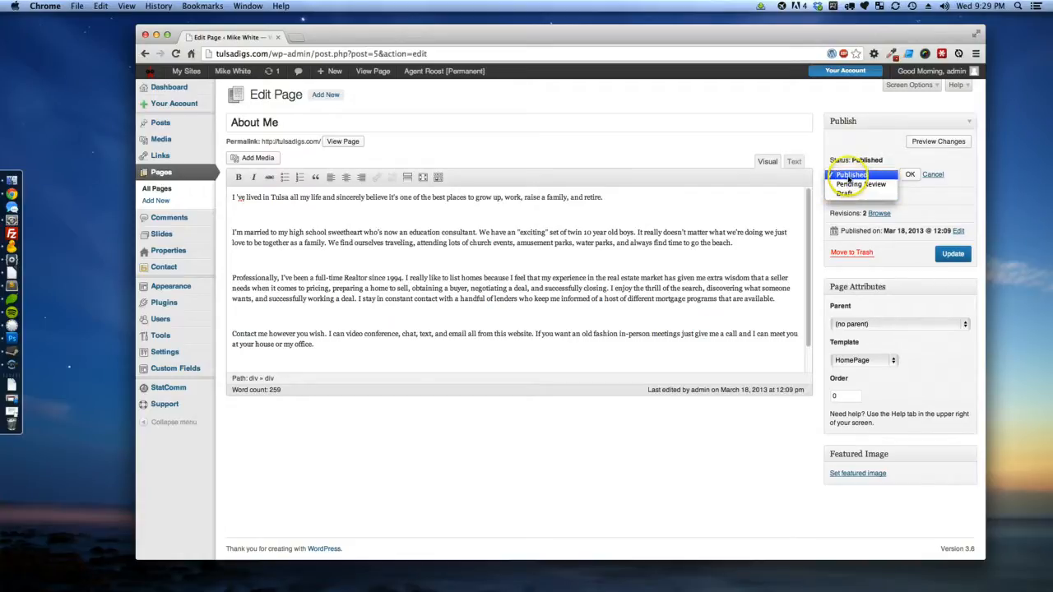
click(849, 175)
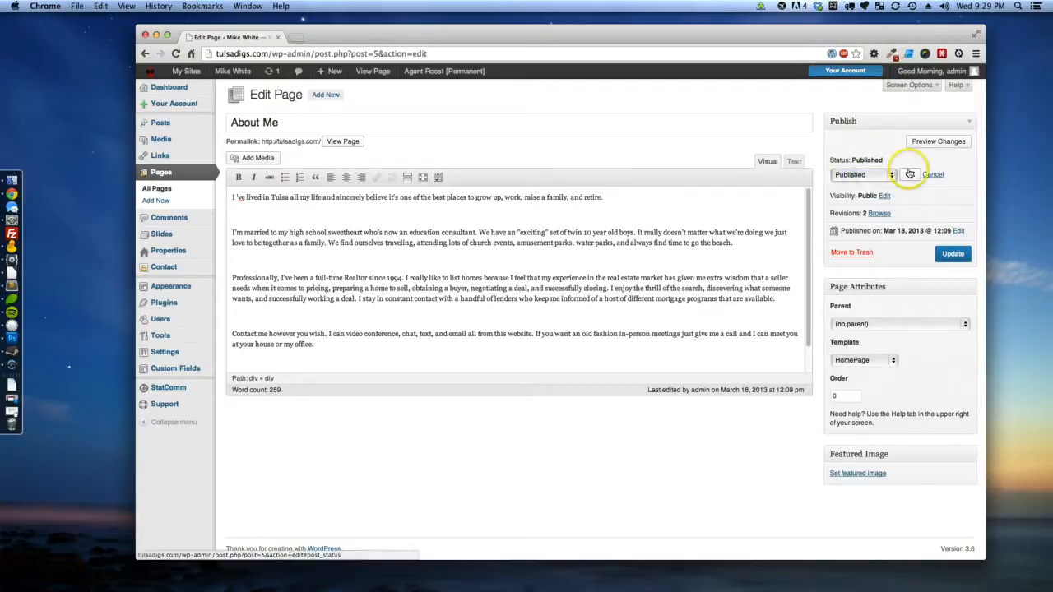
click(909, 173)
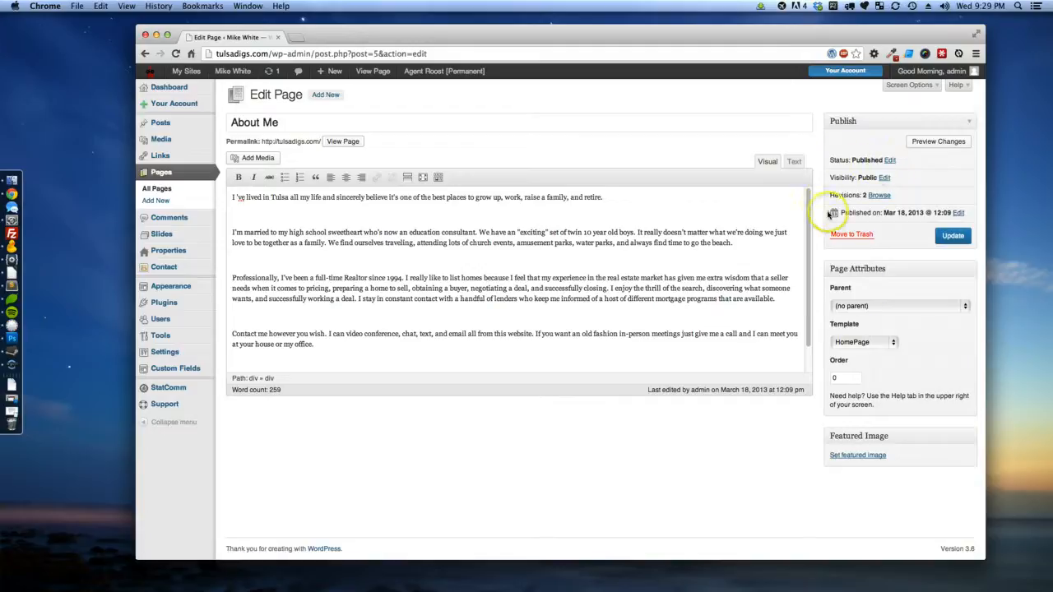
Try the Private and Password protected visibility options, and set the page's visibility back to Public
click(884, 177)
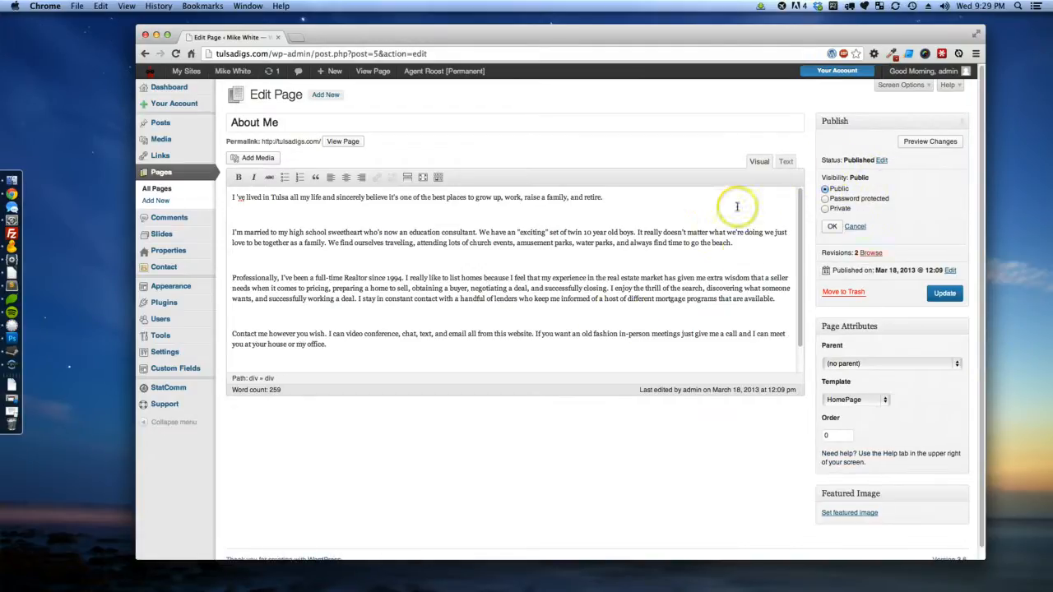
click(835, 209)
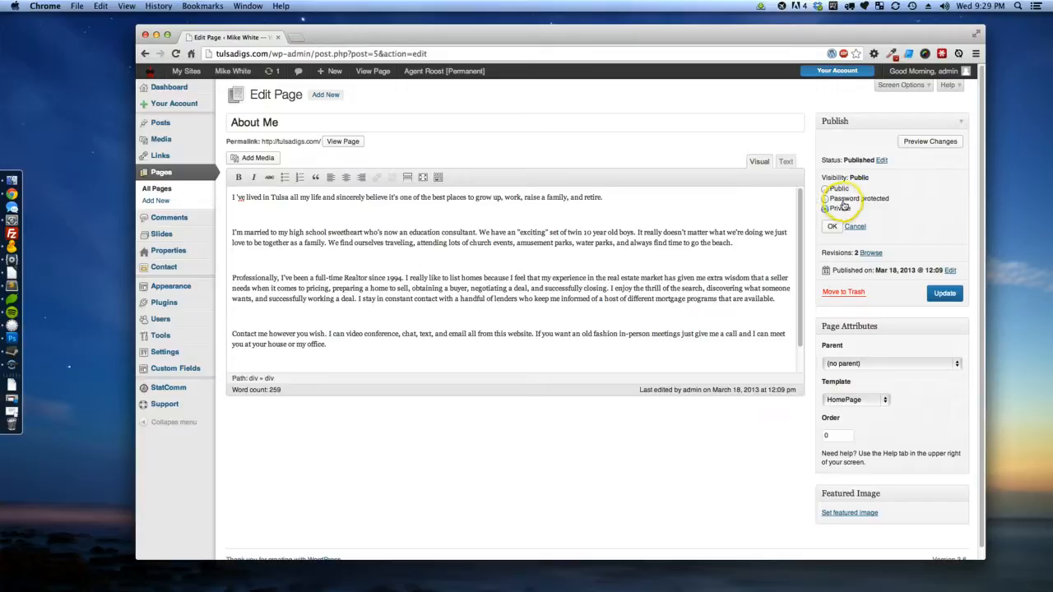
click(845, 200)
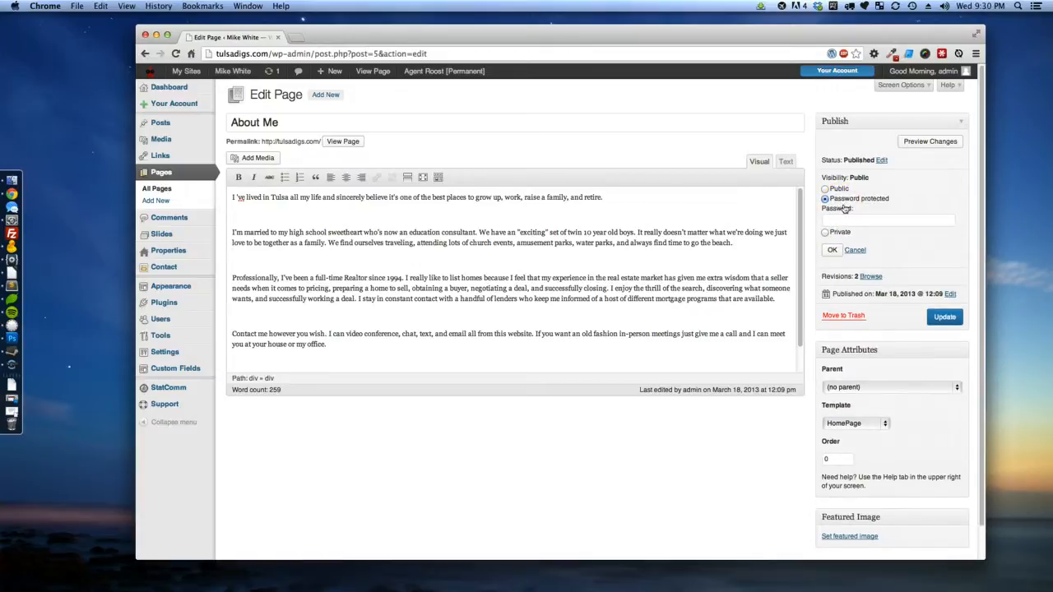
click(832, 199)
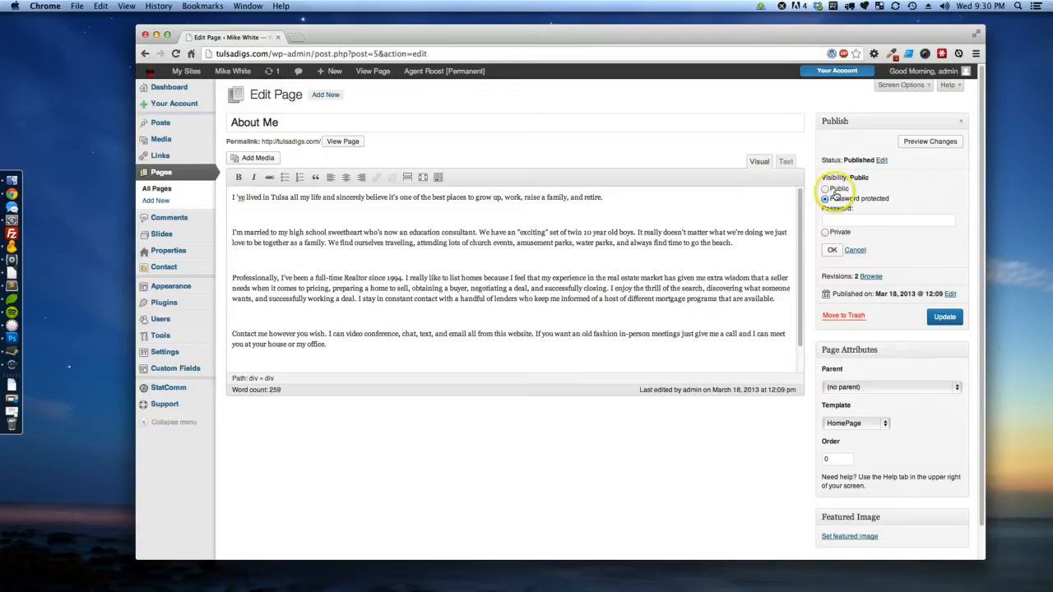
click(834, 190)
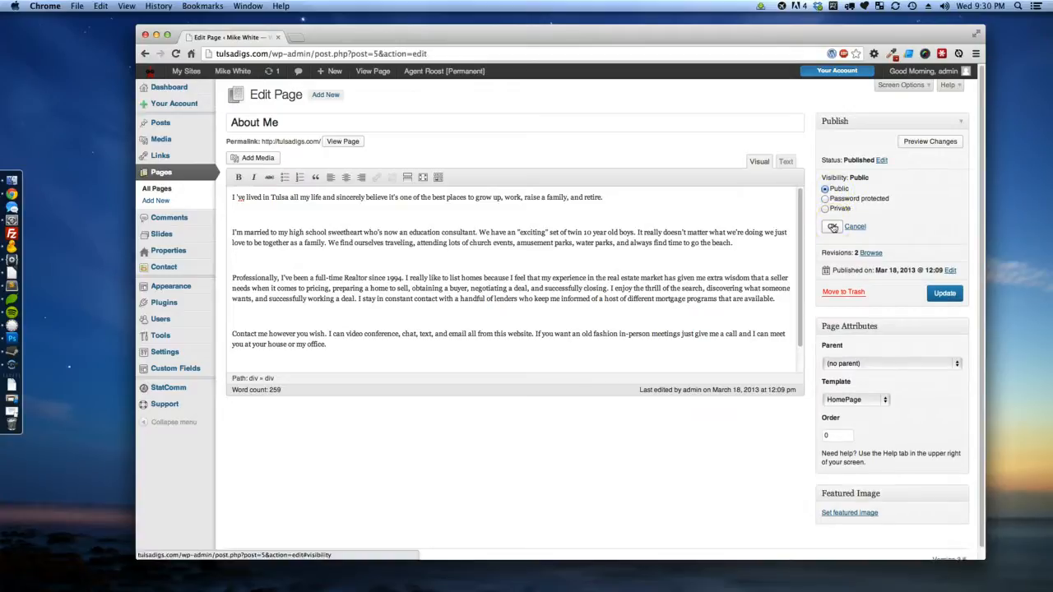
click(833, 227)
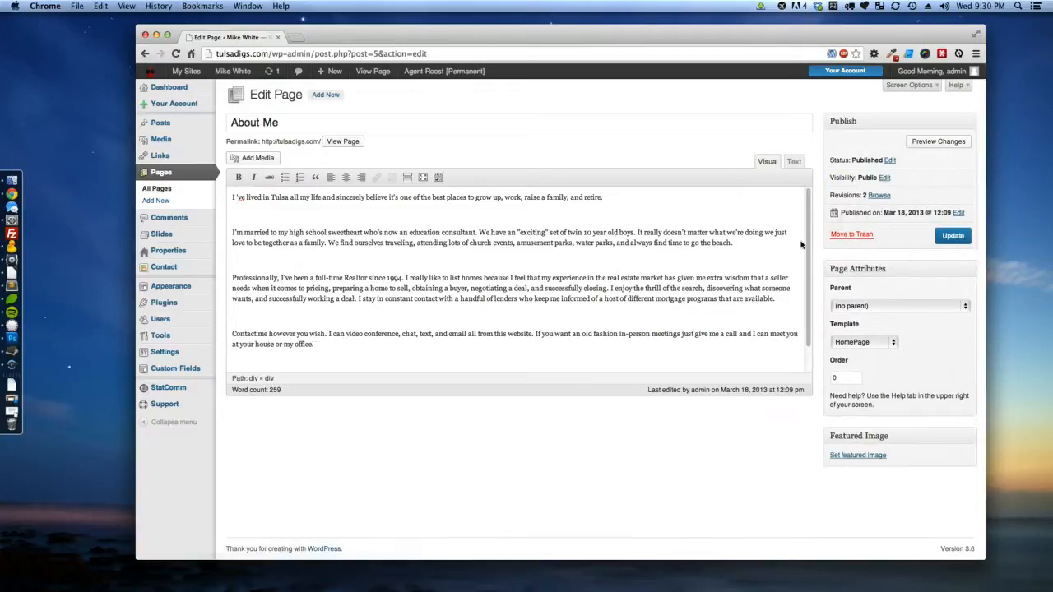
Browse the About Me page's revisions and compare the current revision's content with the previous one
click(879, 196)
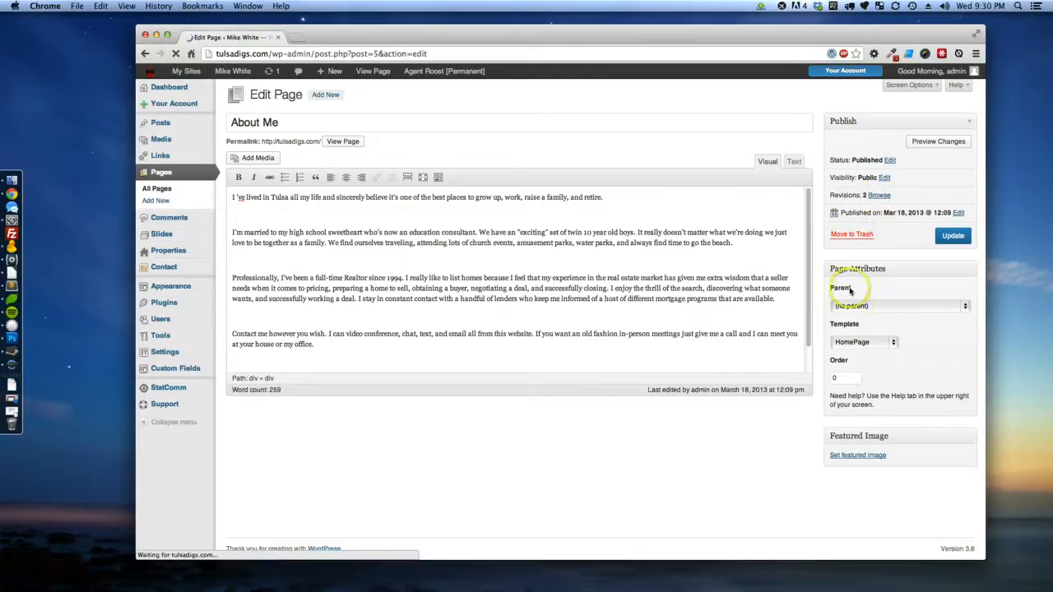
click(175, 54)
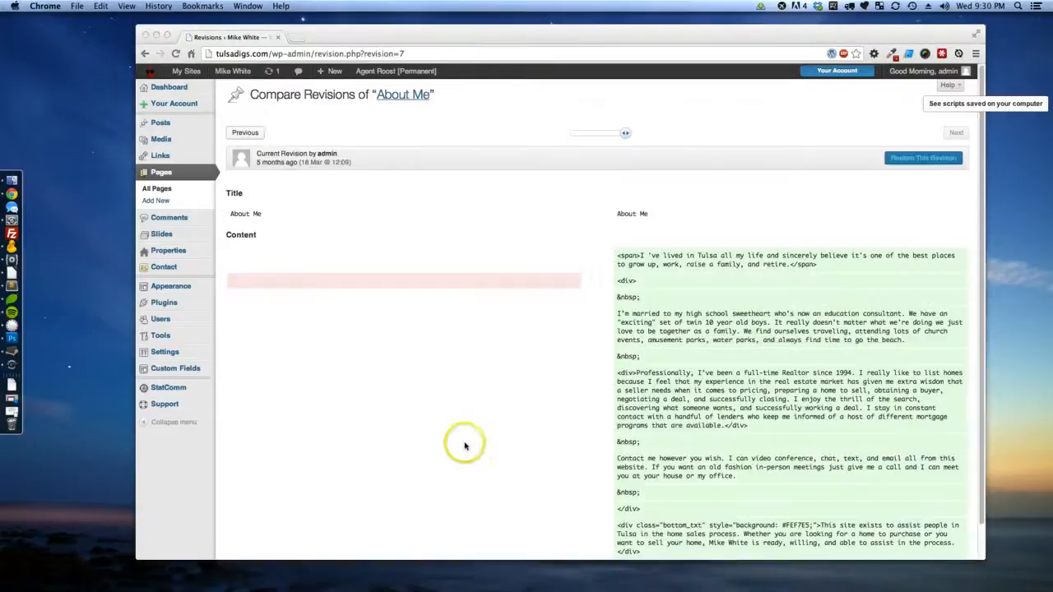
click(265, 289)
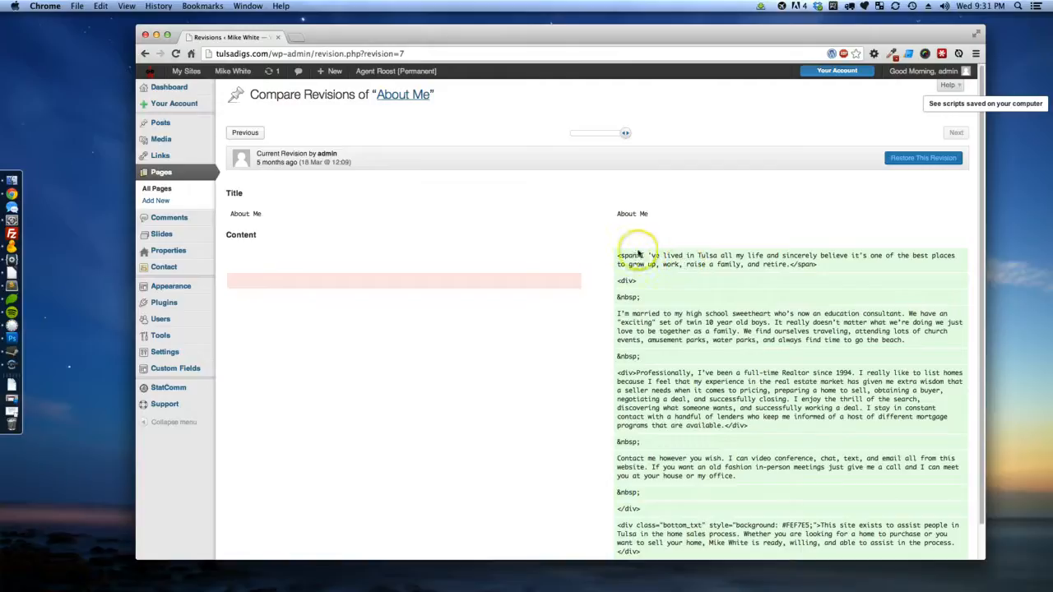
drag(622, 258, 735, 472)
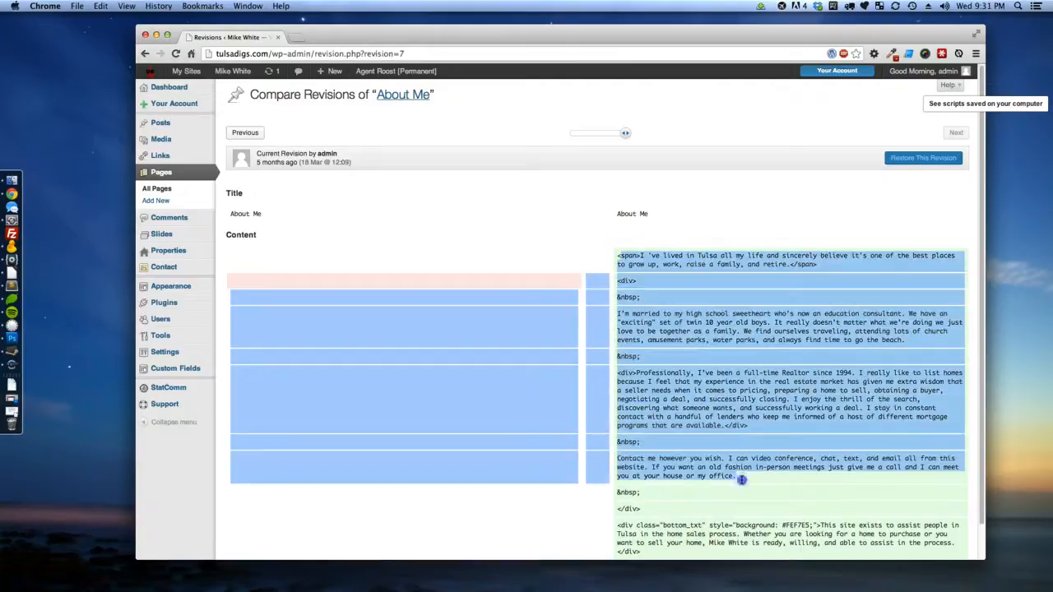
click(733, 474)
drag(376, 317, 415, 436)
click(416, 440)
scroll(424, 446, down, 1)
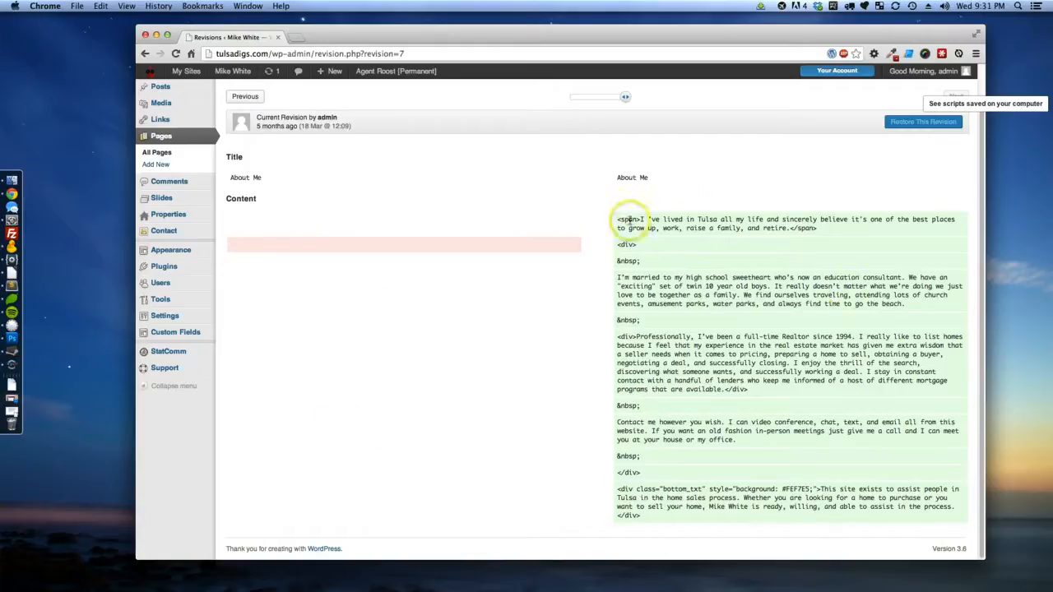
drag(618, 220, 768, 409)
click(770, 413)
scroll(771, 442, up, 1)
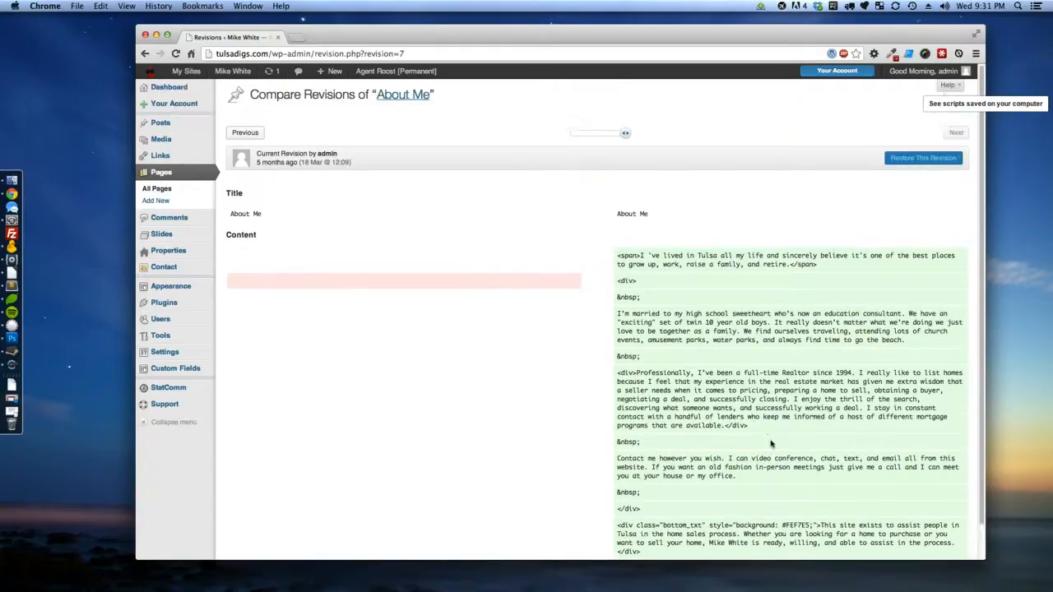
Return from the revision comparison to the About Me page editor and dismiss the Compare Revisions tip
click(145, 53)
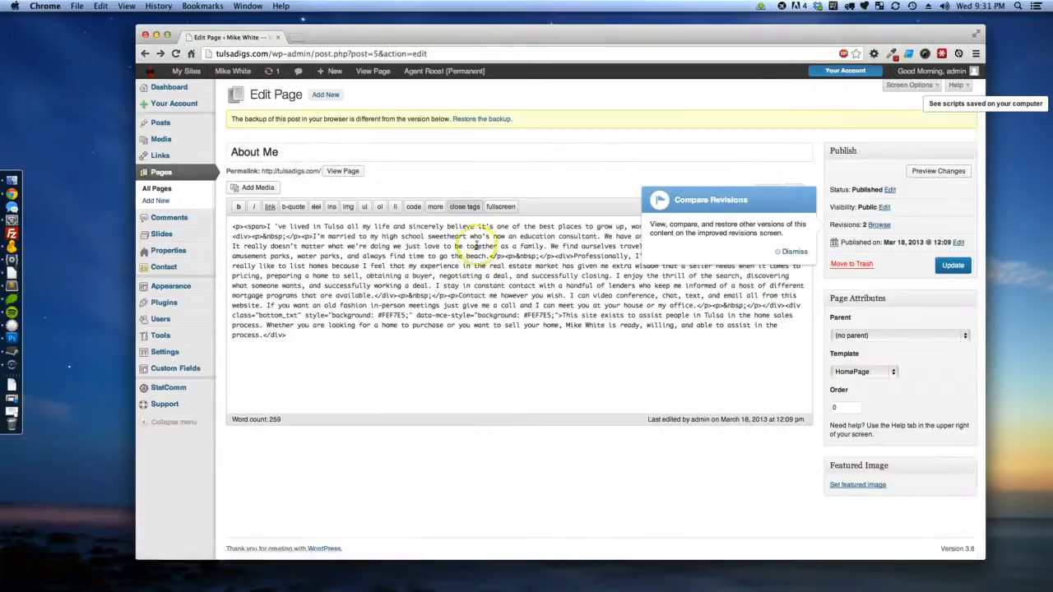
click(793, 252)
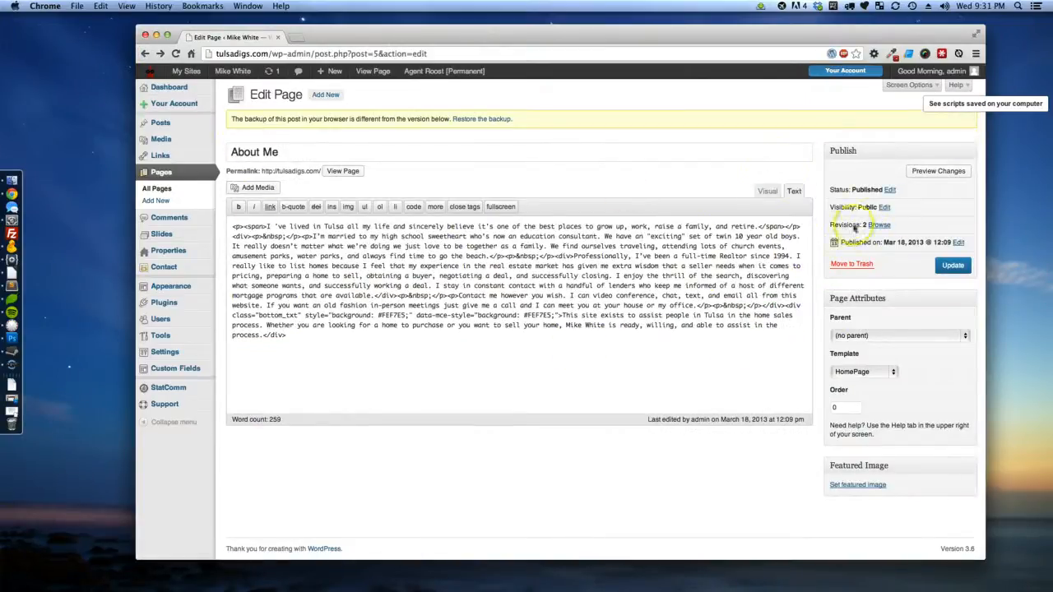
Try the Default Template in the page attributes and set the page's template back to HomePage
click(863, 372)
click(868, 372)
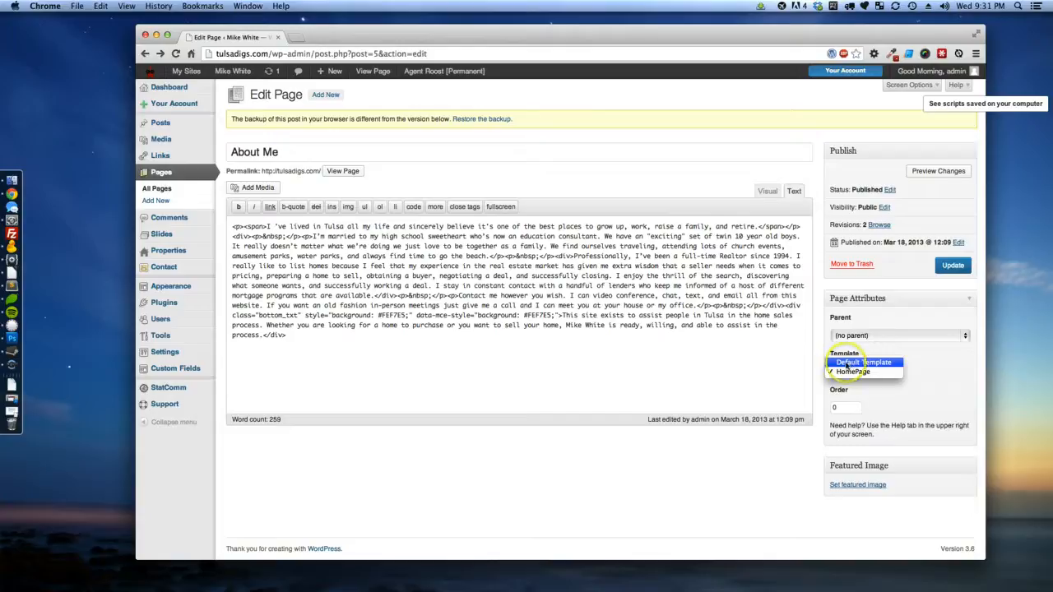
click(847, 363)
click(852, 371)
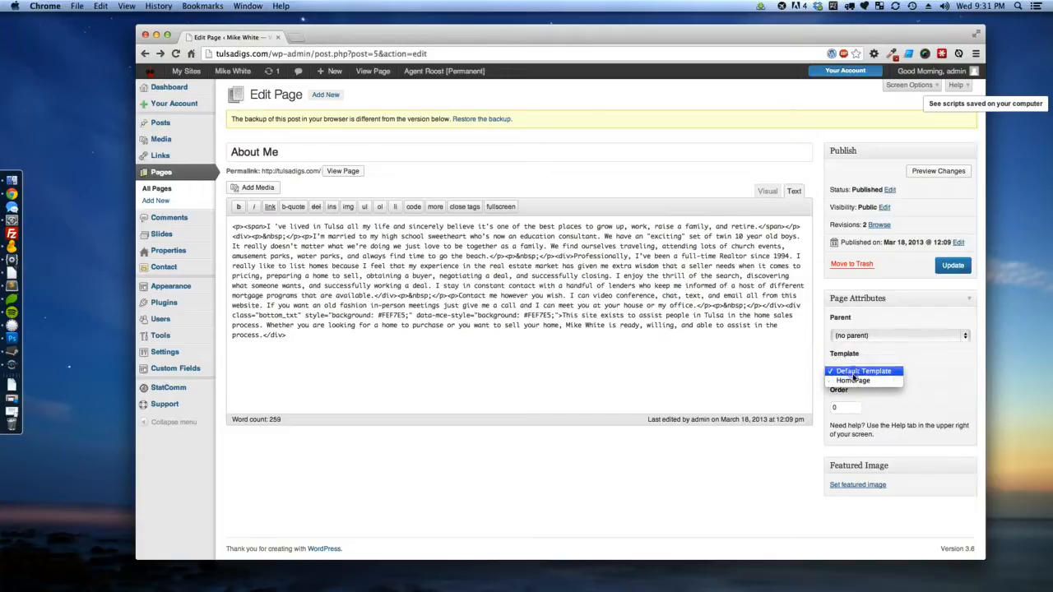
click(856, 381)
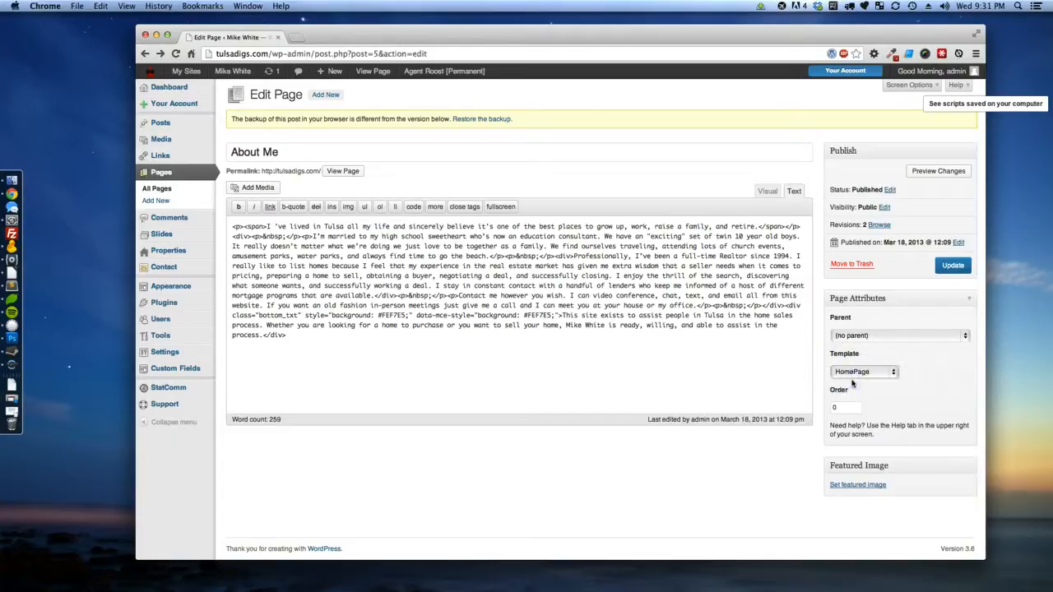
click(948, 271)
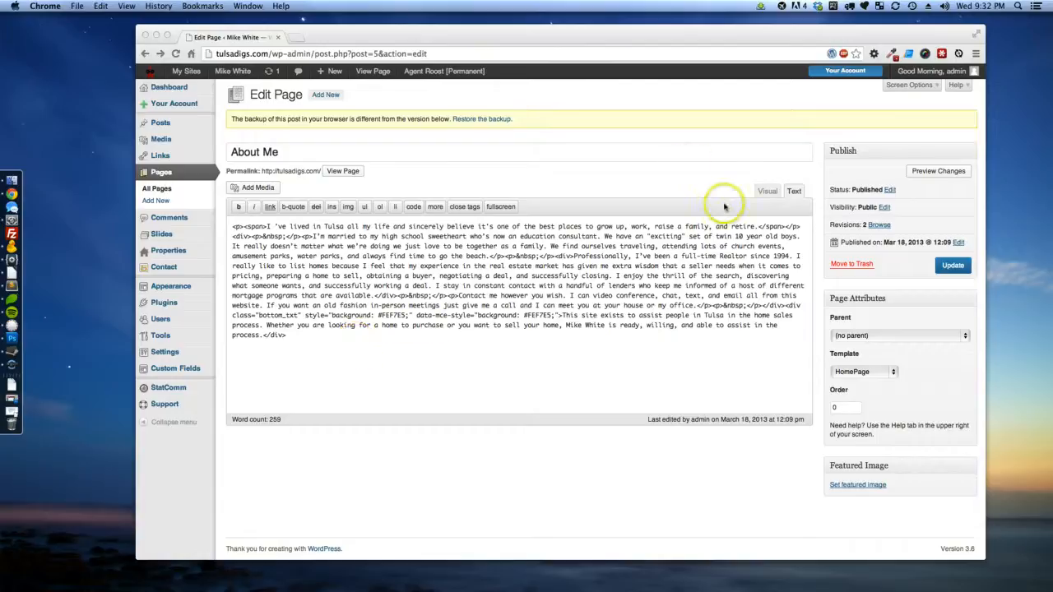
Switch the page content to the Visual editor and place the cursor in the body text
click(766, 192)
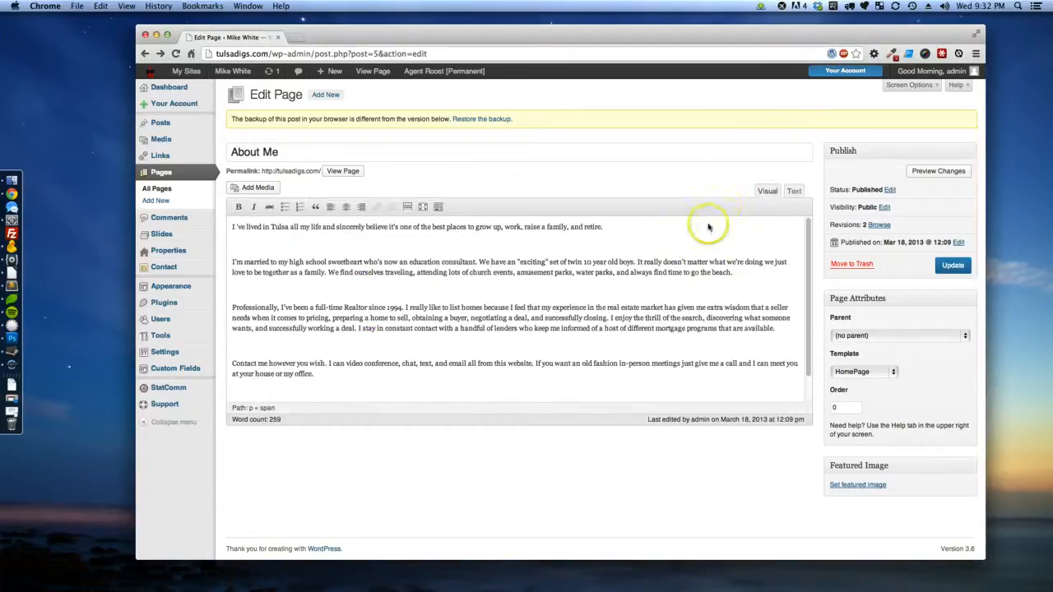
mouse_move(160, 140)
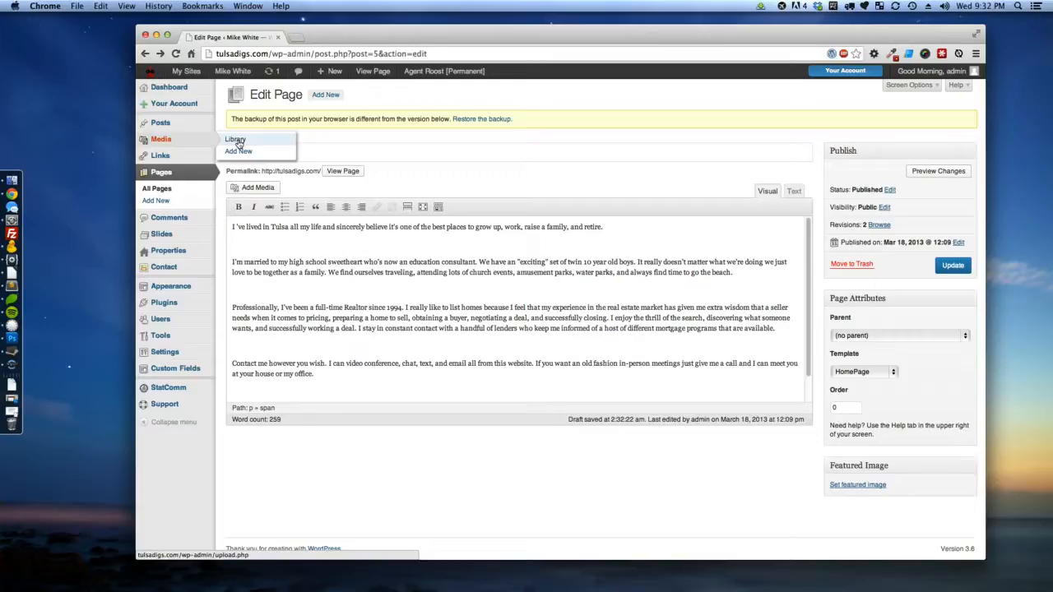
click(238, 151)
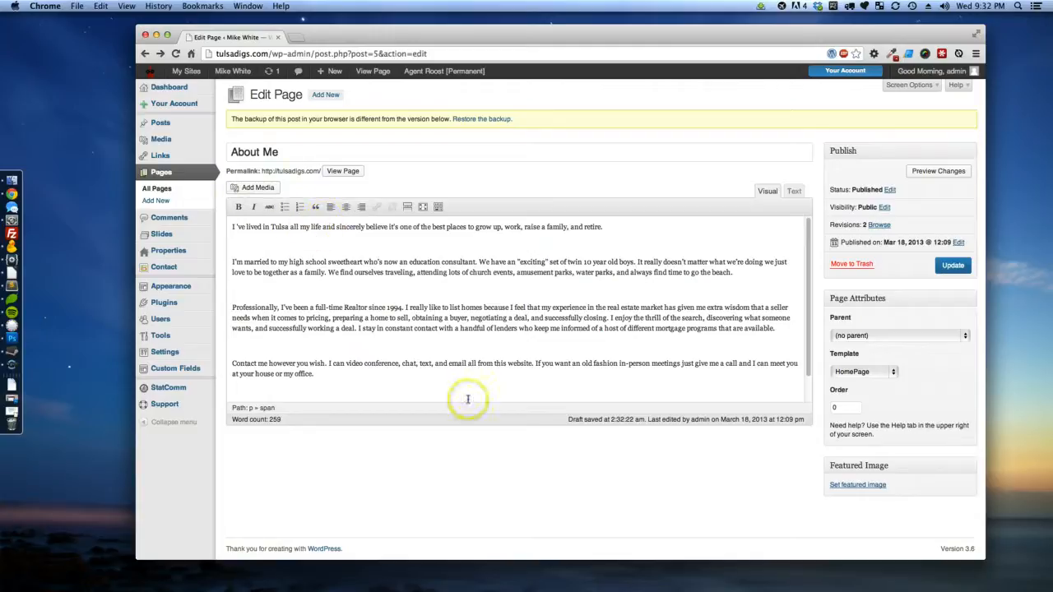
drag(367, 263, 482, 331)
click(478, 339)
click(481, 374)
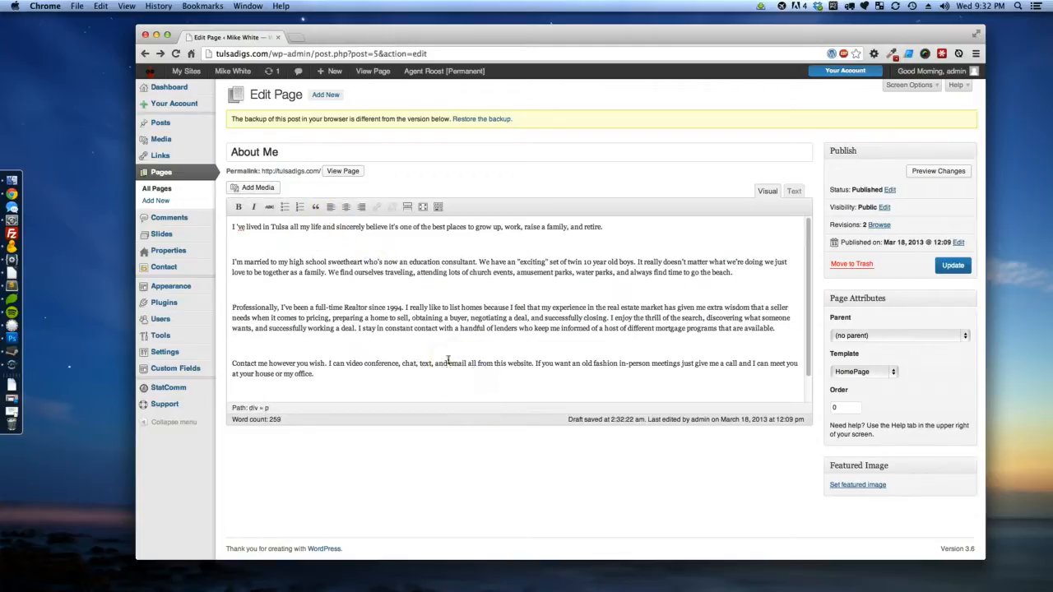
Open the media library from the page editor and review the attachment details of several images, ending with Pool.jpg
click(255, 188)
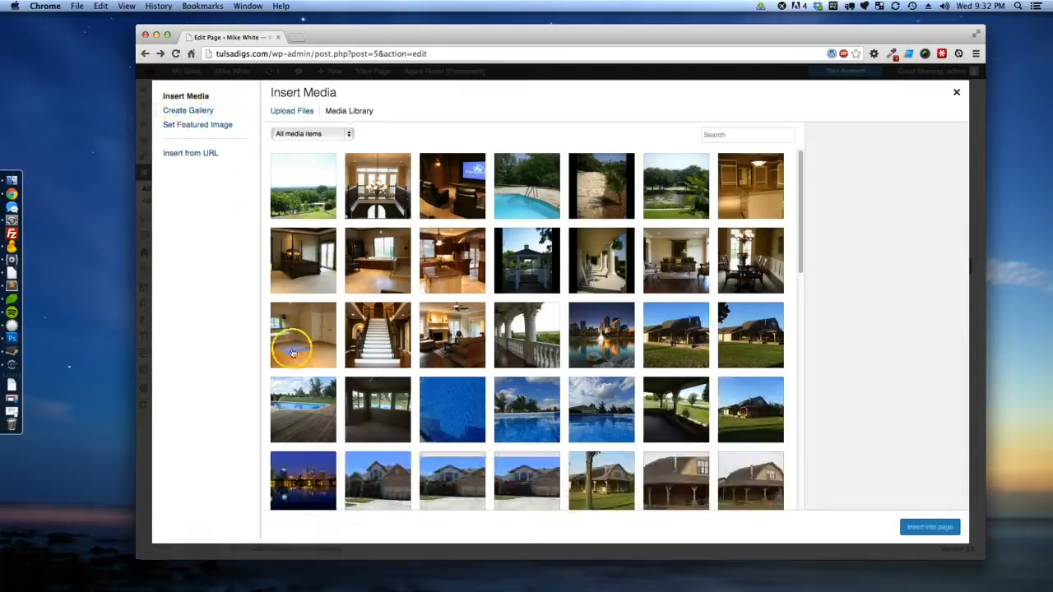
click(316, 204)
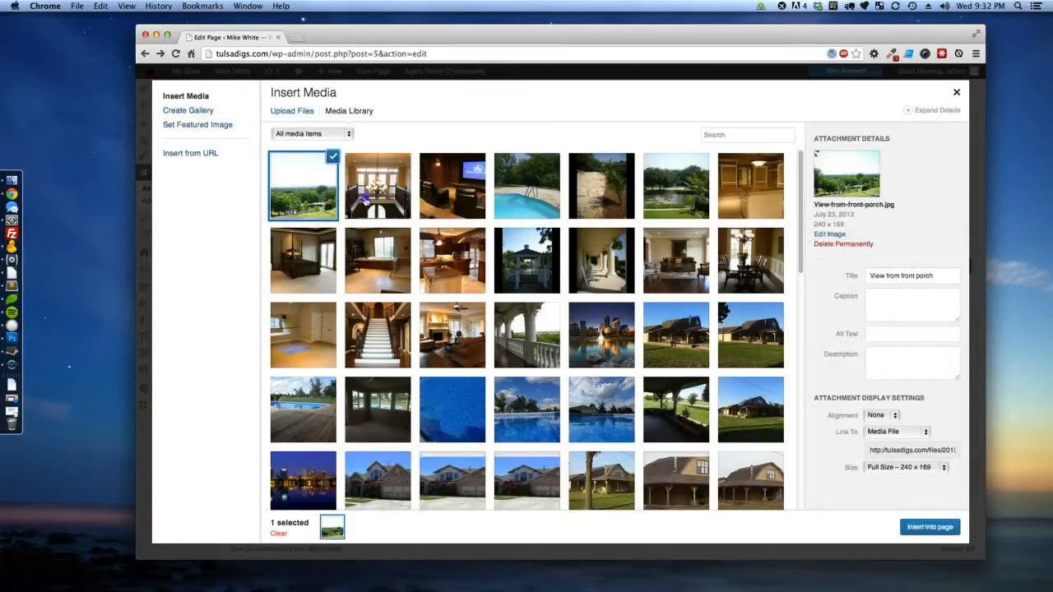
click(365, 200)
click(475, 202)
click(376, 210)
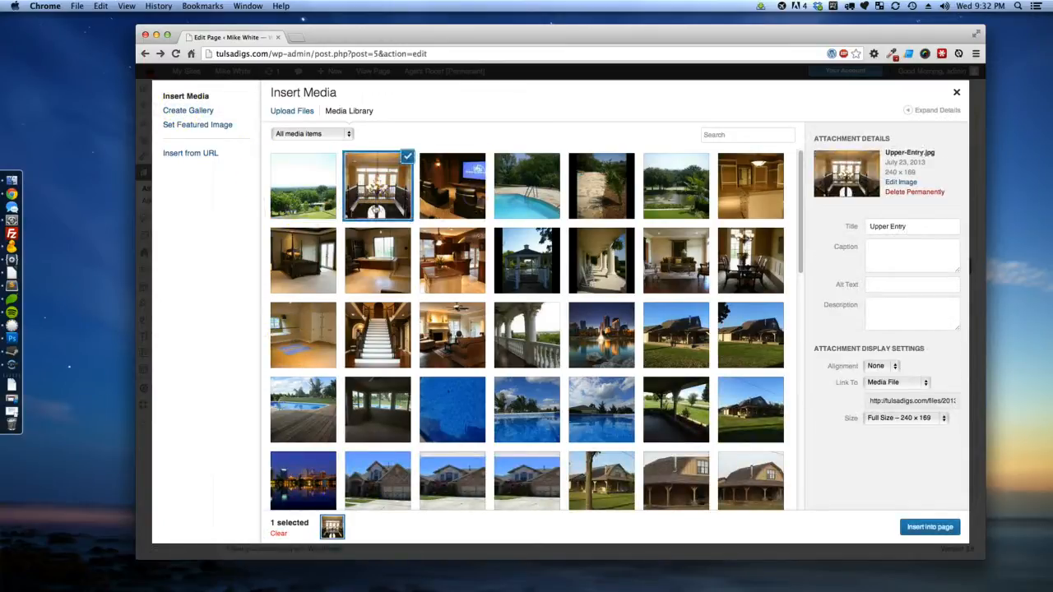
click(468, 193)
click(539, 188)
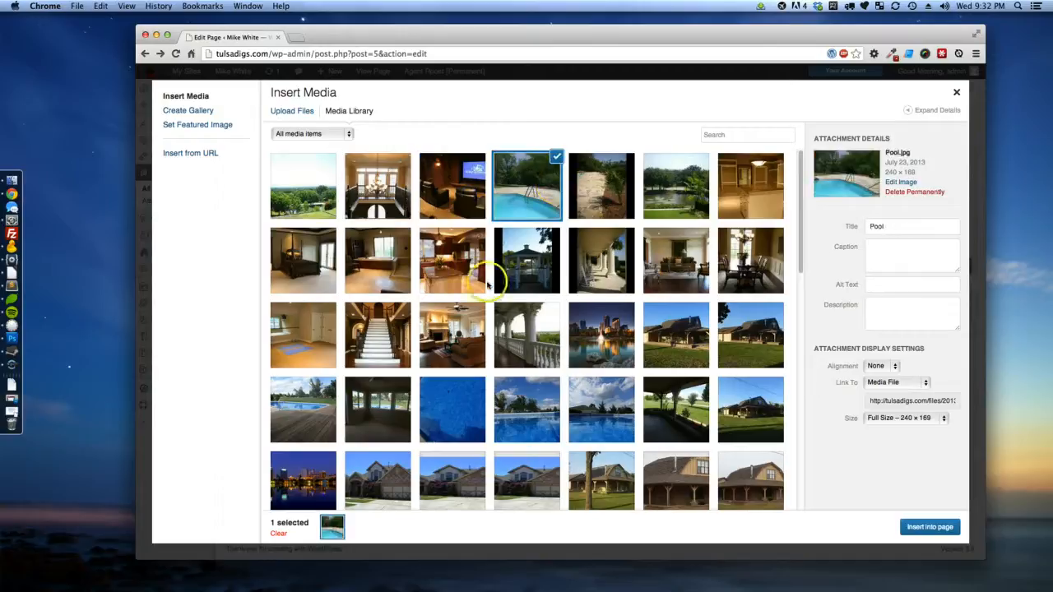
Review the fields for inserting media from a URL, return to the media library and close it without inserting anything
click(196, 154)
click(301, 173)
click(322, 130)
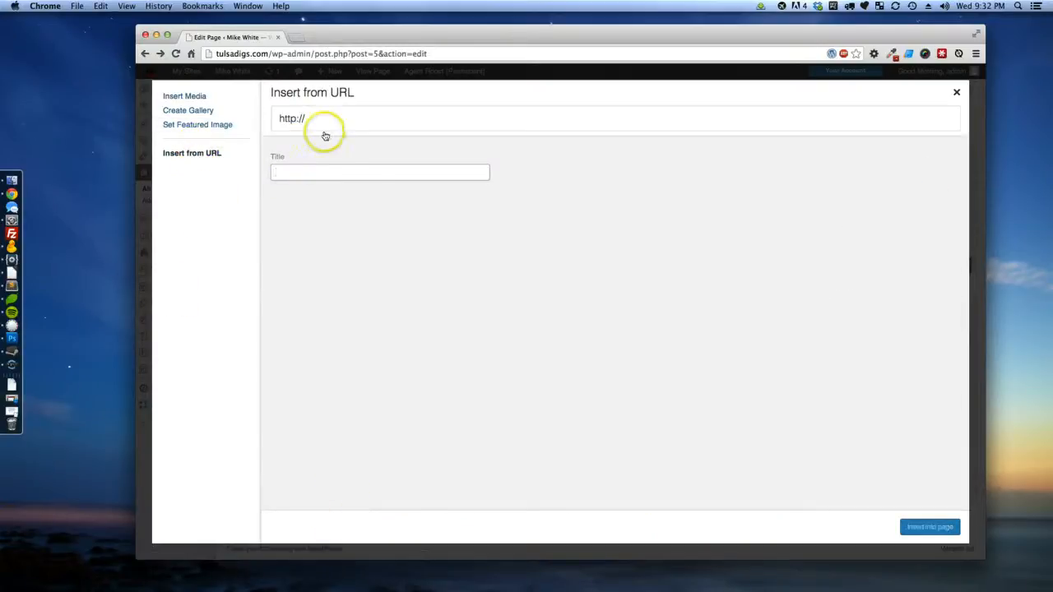
click(243, 206)
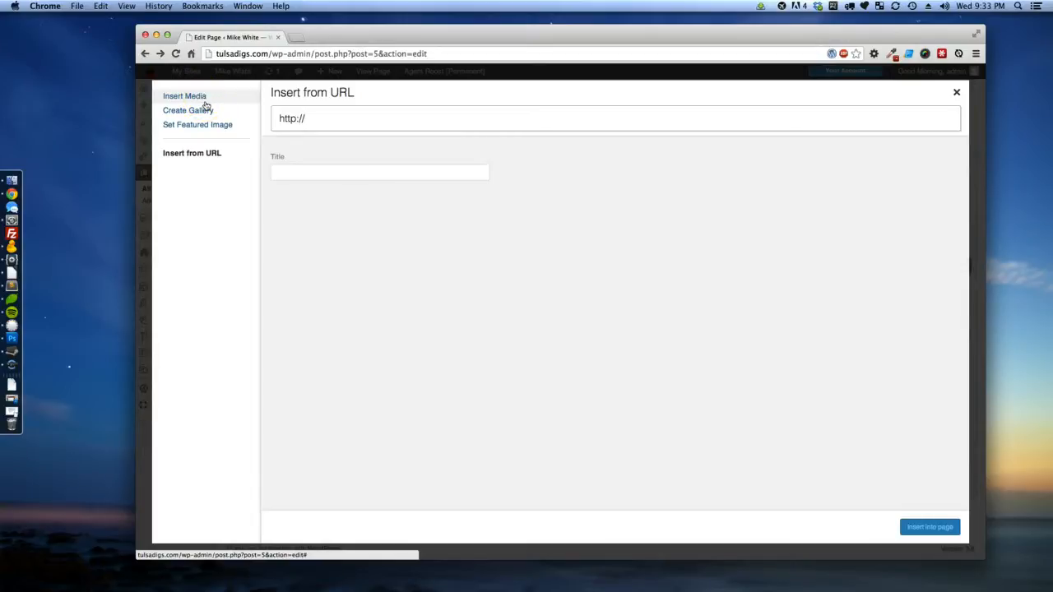
click(315, 172)
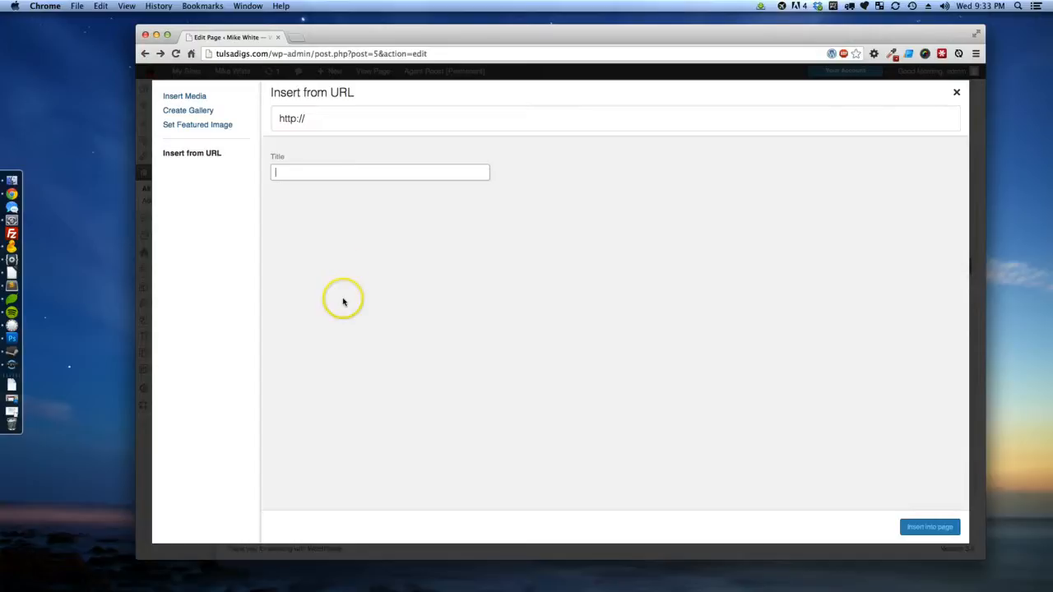
click(185, 97)
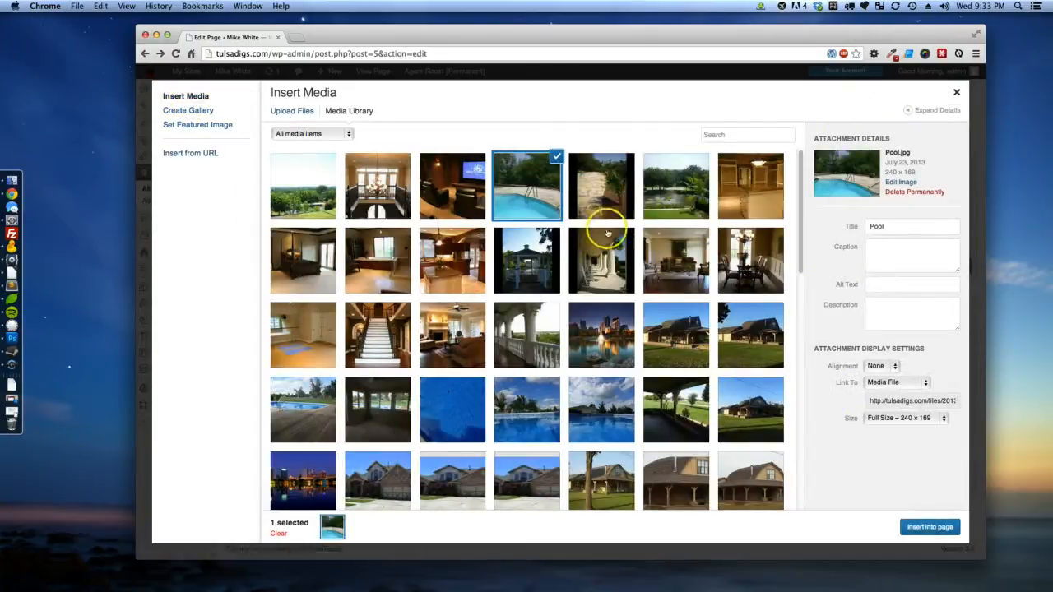
click(954, 92)
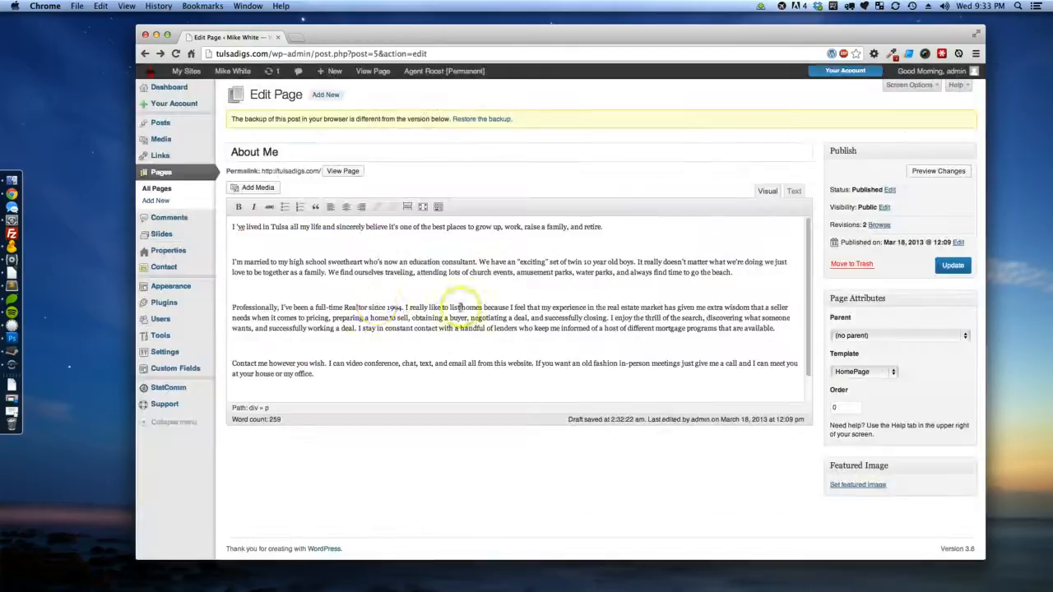
Insert the pool image DSC00272.jpg at size Medium – 300 × 225 on the empty line below the paragraph ending in "beach"
click(754, 273)
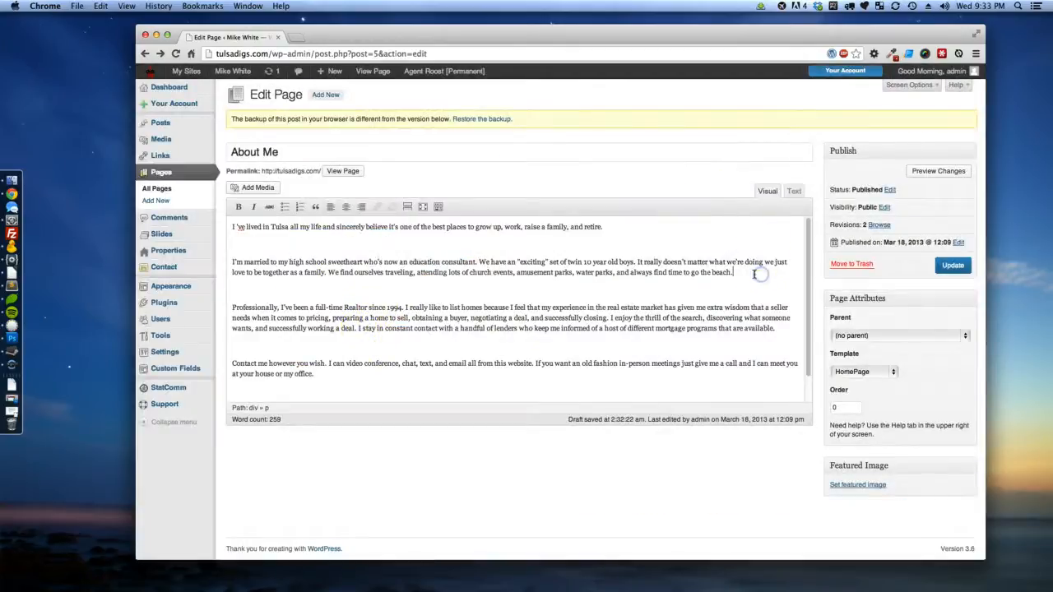
key(Return)
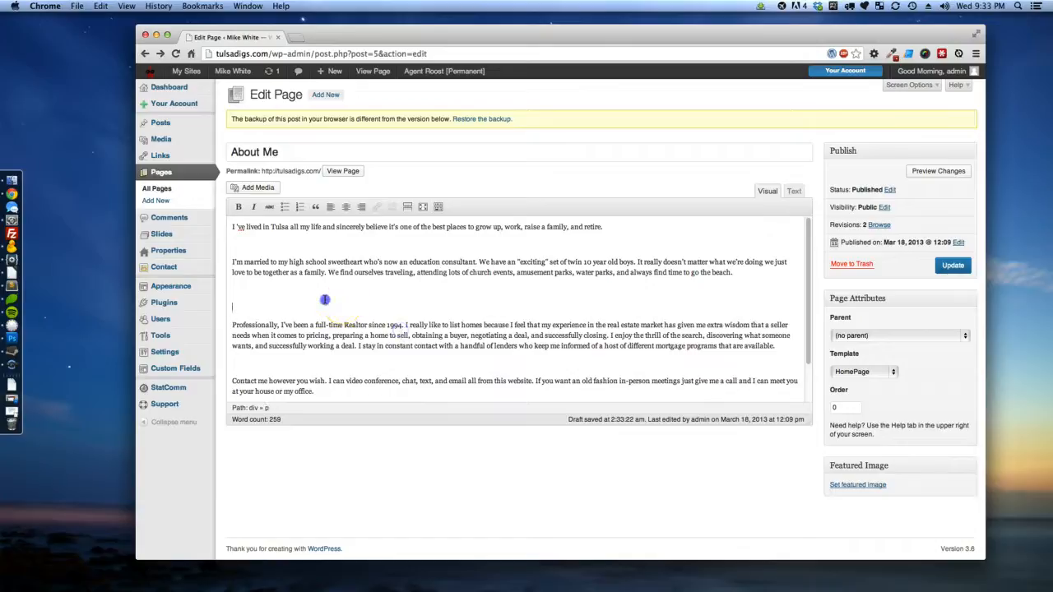
key(BackSpace)
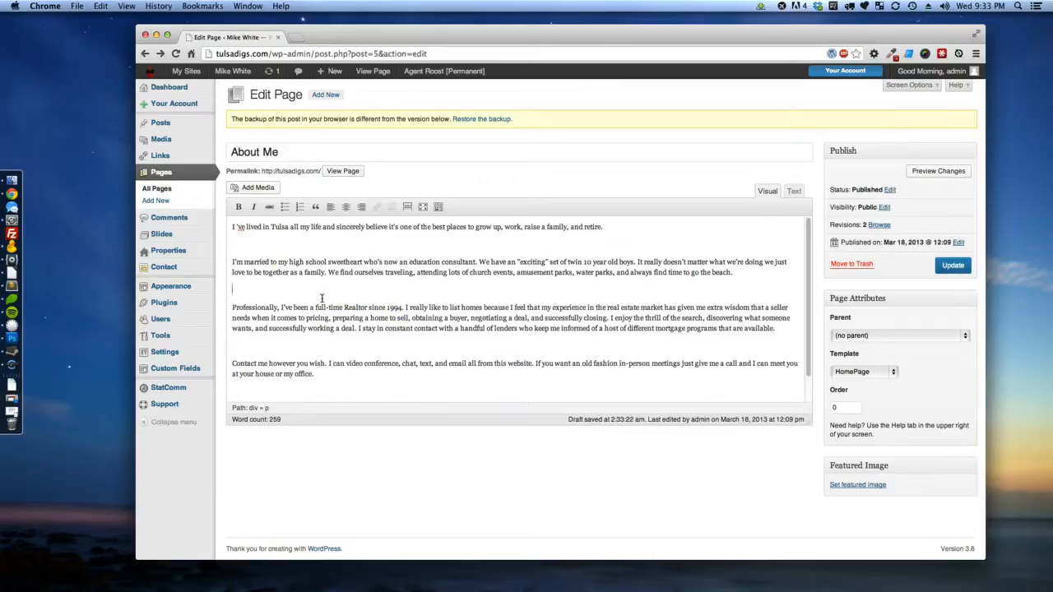
click(249, 188)
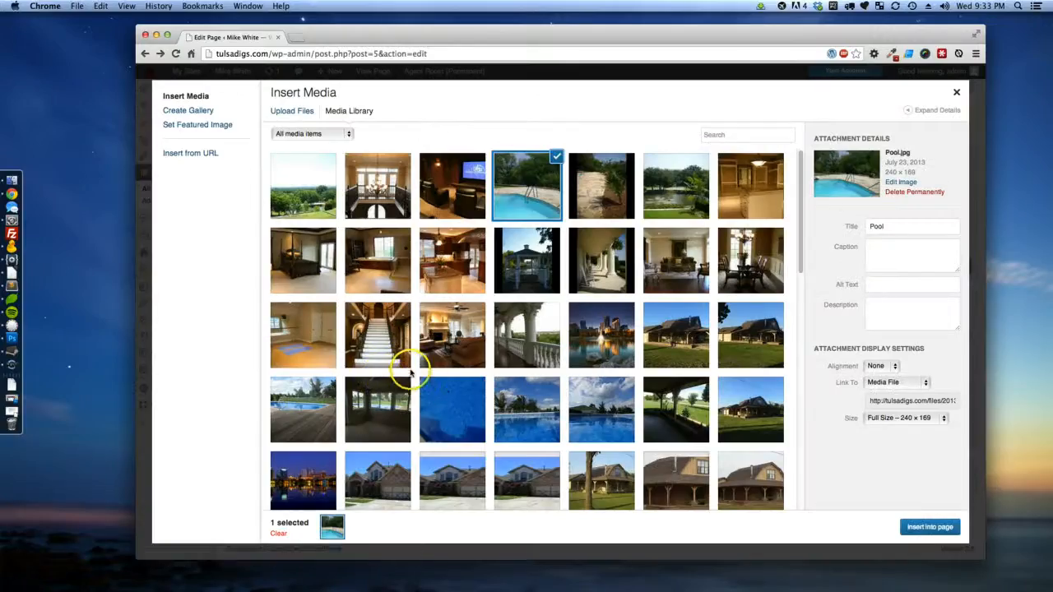
click(615, 419)
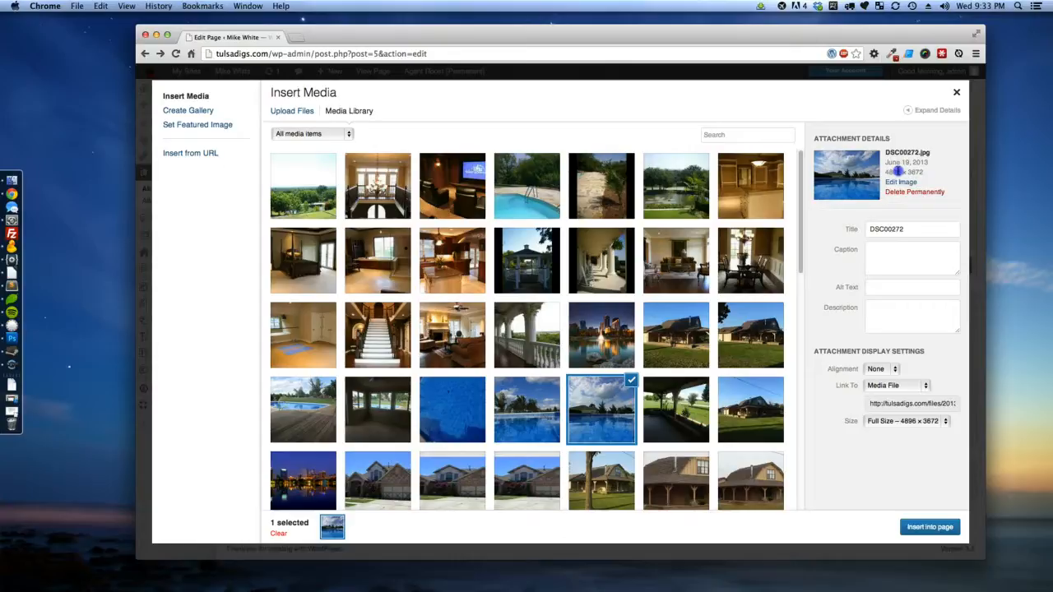
double_click(891, 173)
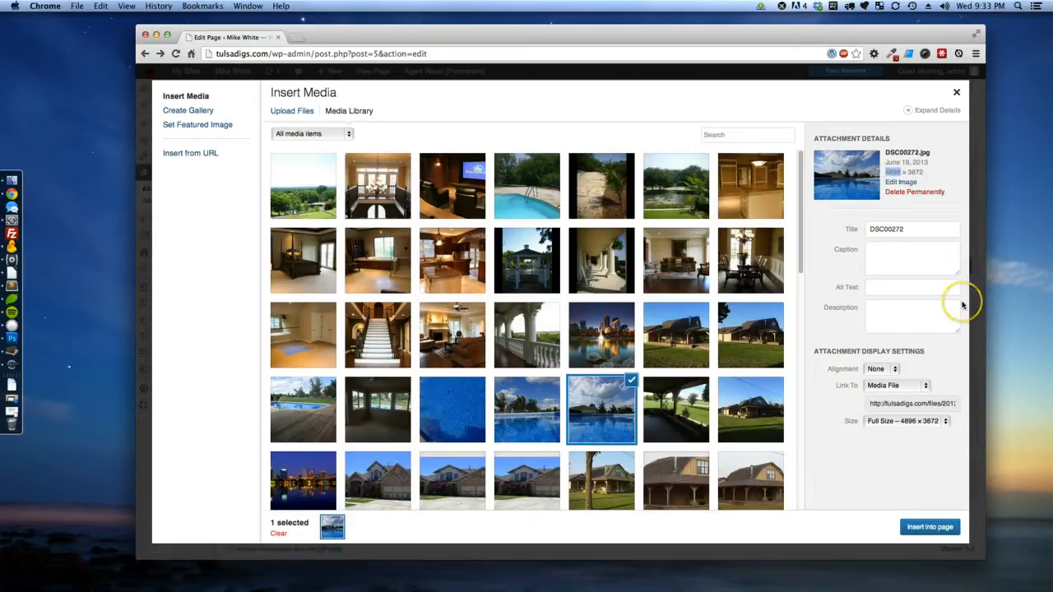
click(889, 423)
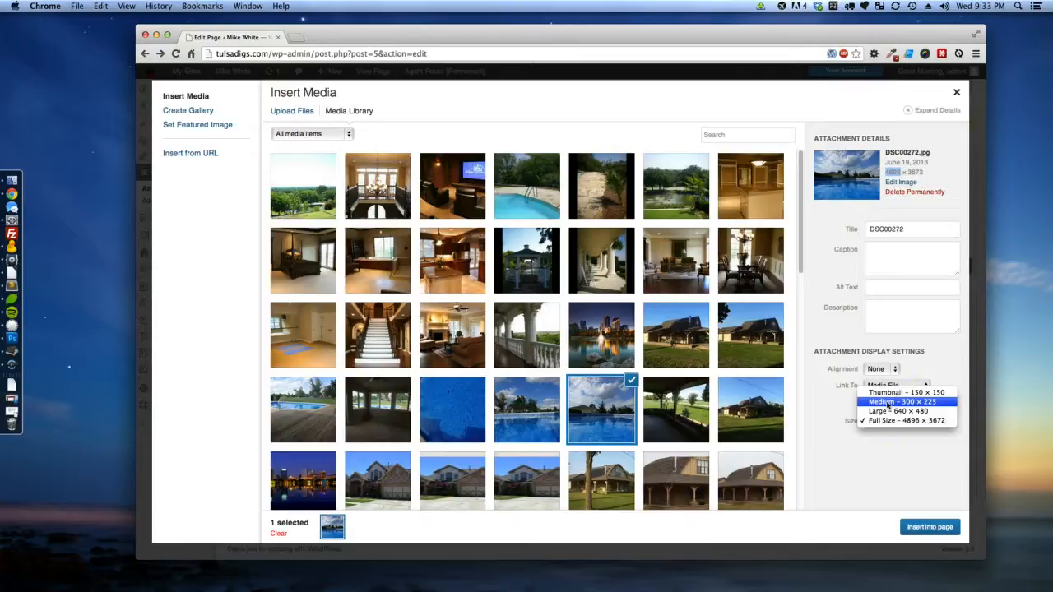
click(888, 405)
click(929, 527)
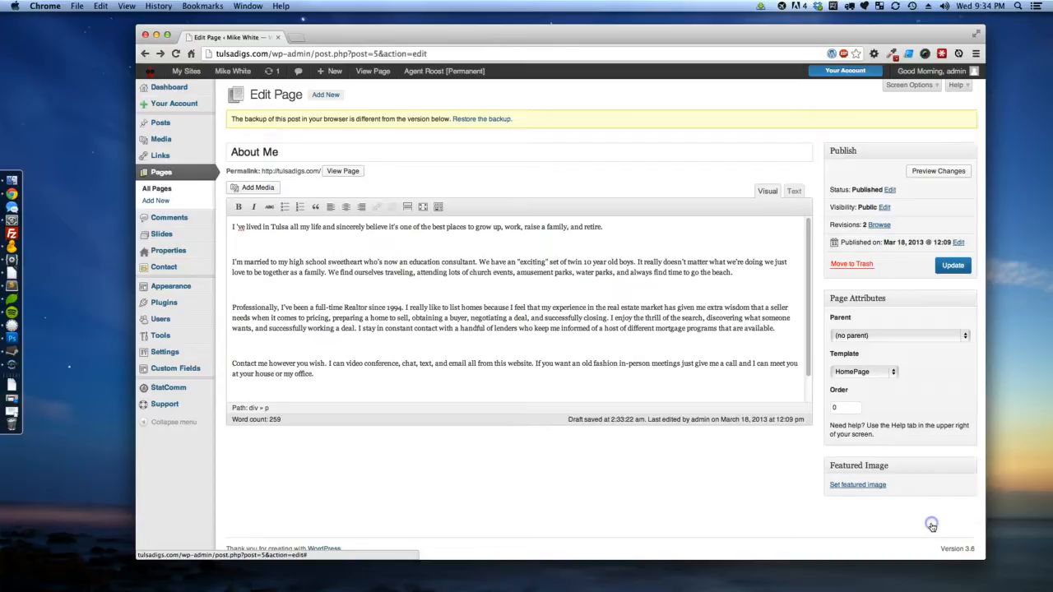
Open the inserted pool image's edit settings and set its alignment to Right
click(328, 337)
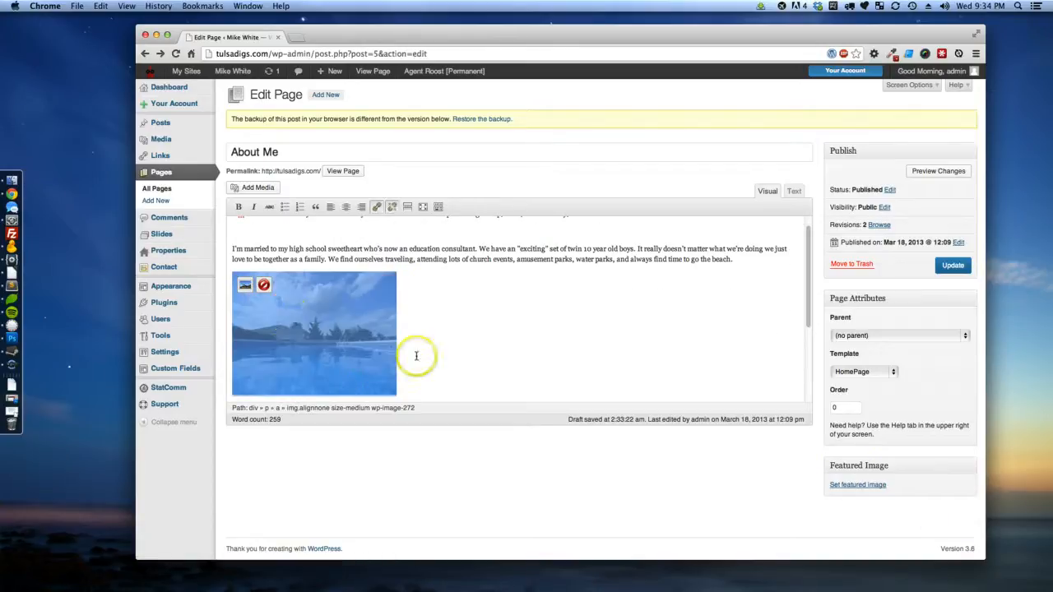
click(246, 284)
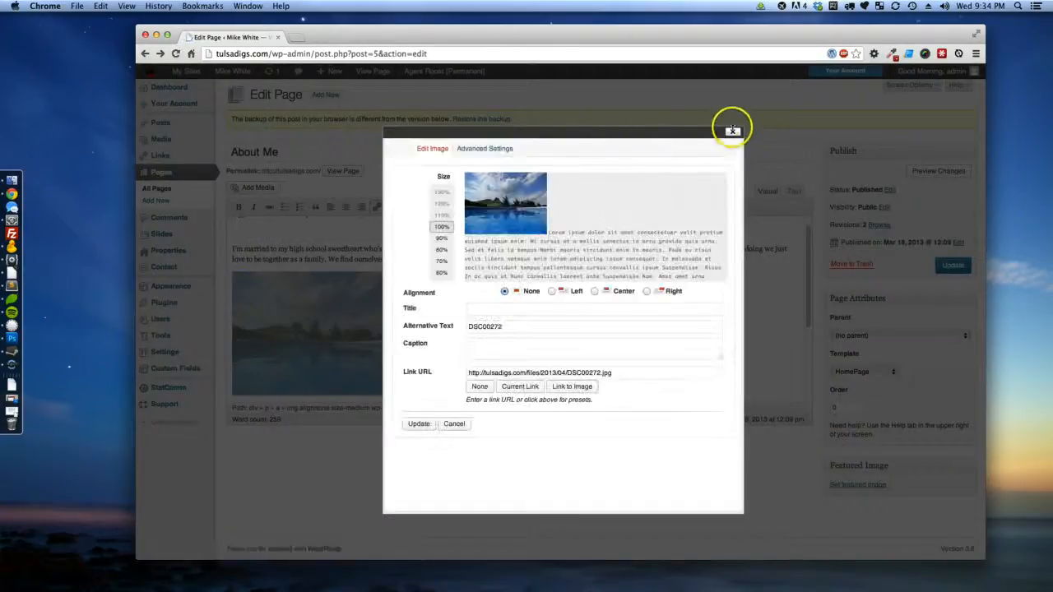
click(732, 132)
click(249, 284)
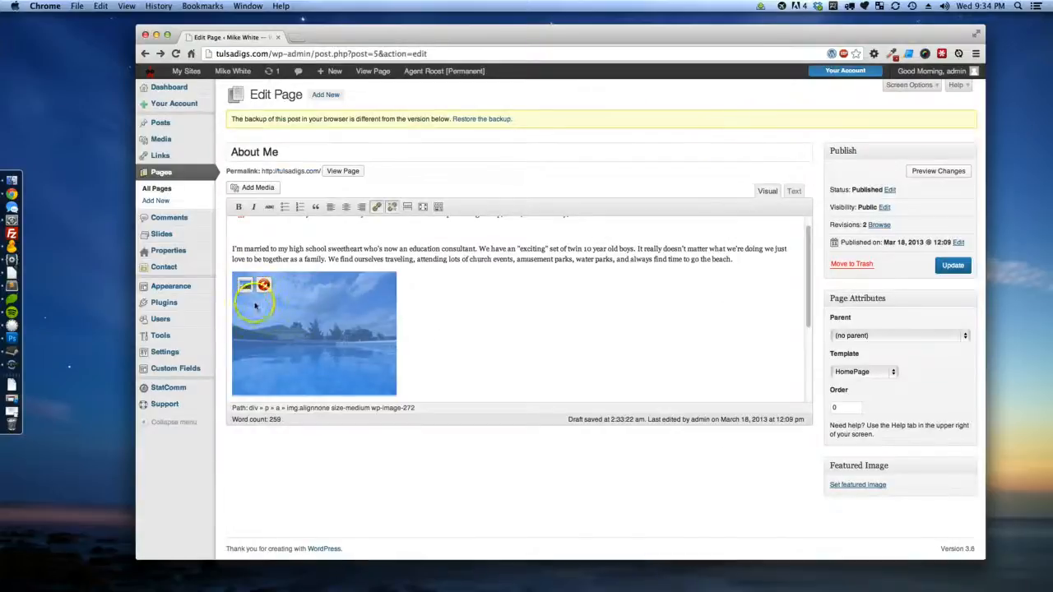
click(244, 286)
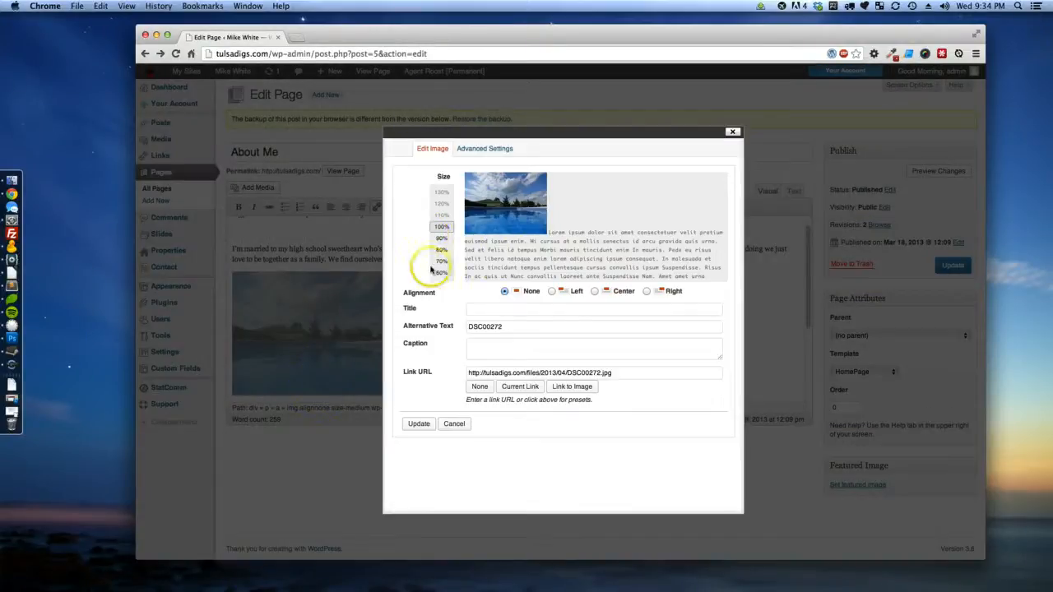
click(647, 292)
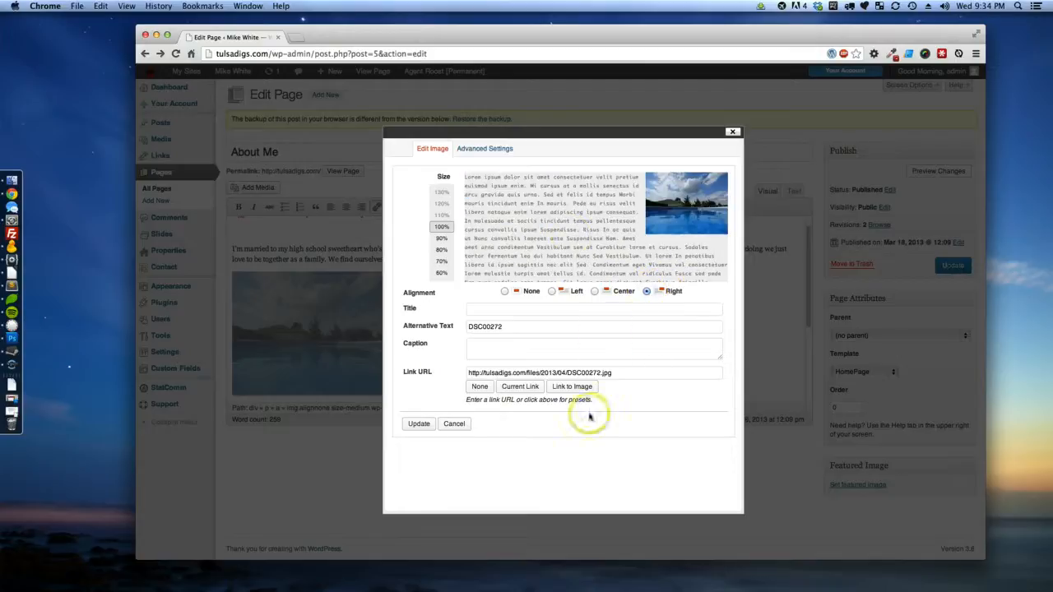
Review the pool image's advanced image and link settings without changing them, and apply the image edits to the page content
click(485, 148)
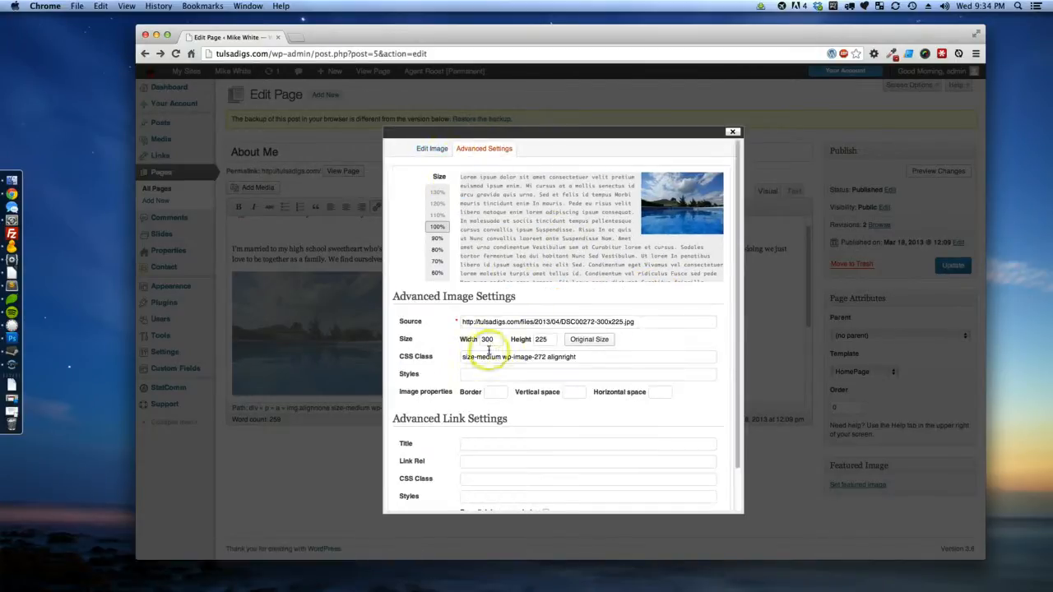
scroll(536, 323, down, 2)
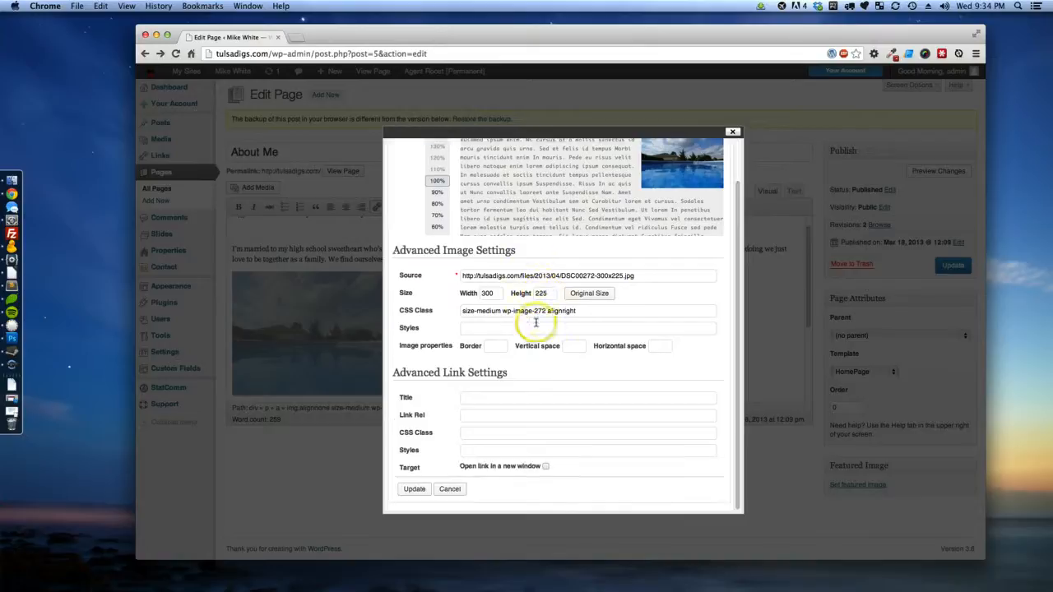
click(495, 398)
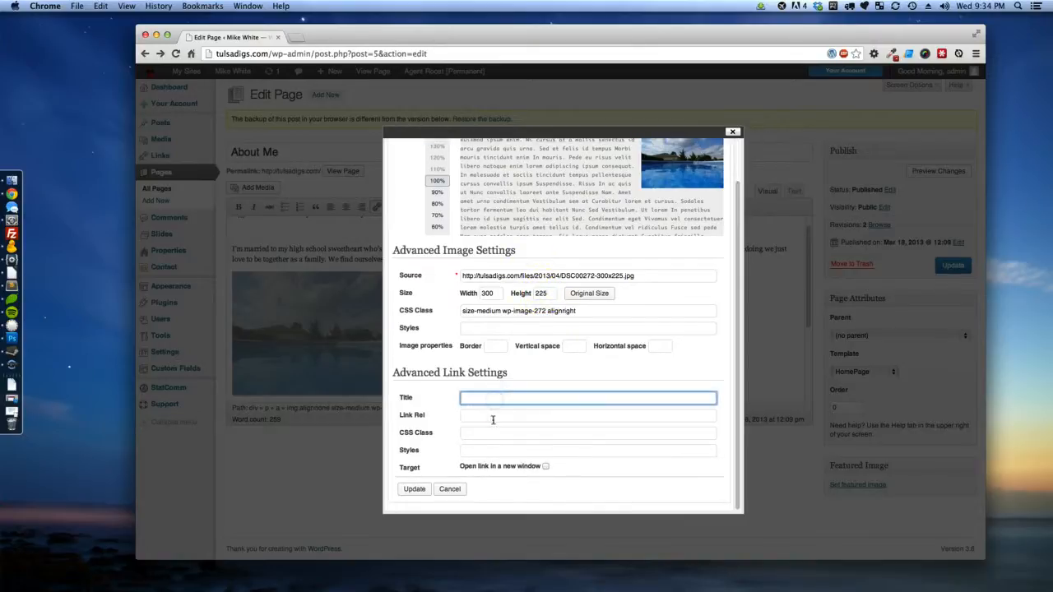
click(483, 419)
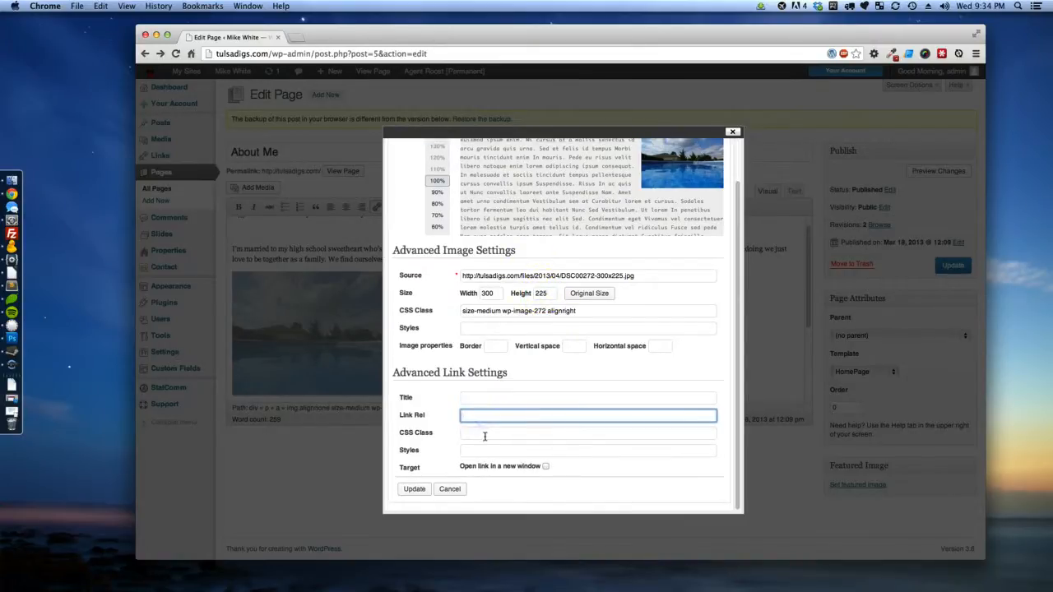
click(482, 433)
click(486, 451)
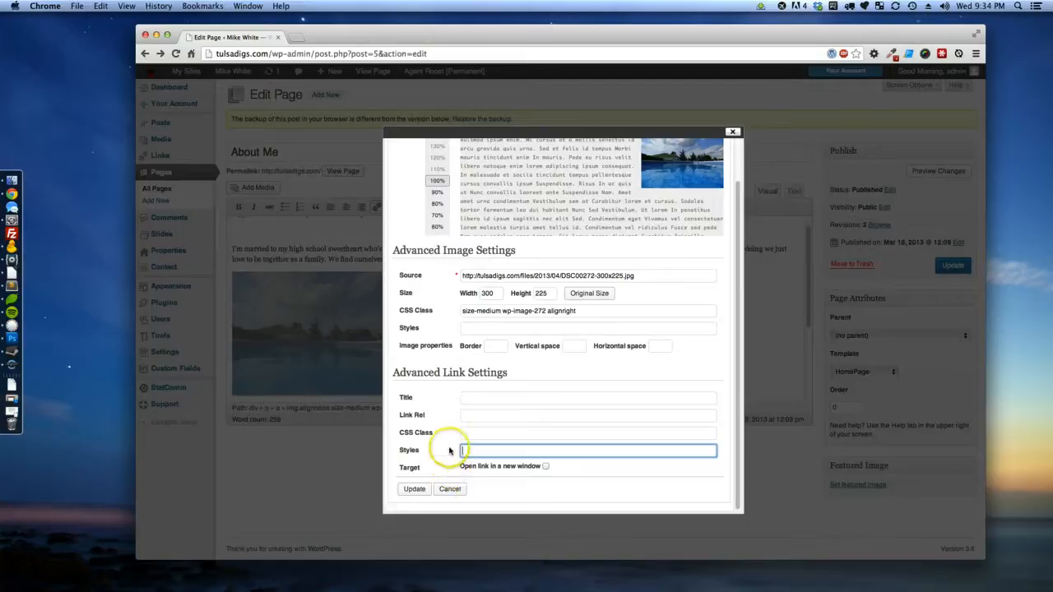
click(417, 488)
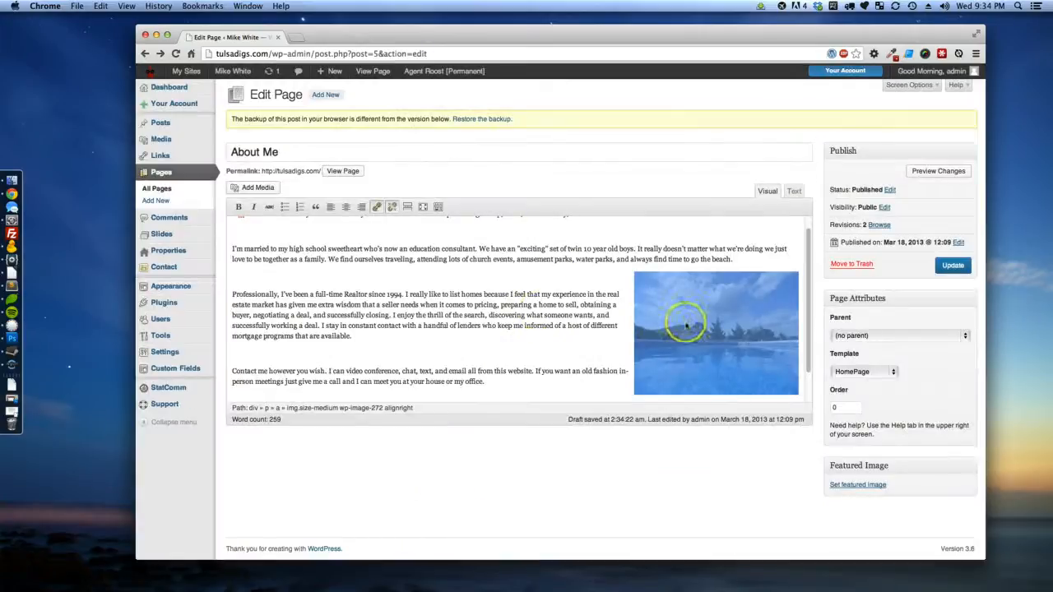
Check the right-aligned pool image within the page text and update the published About Me page
scroll(686, 322, down, 2)
scroll(623, 298, up, 3)
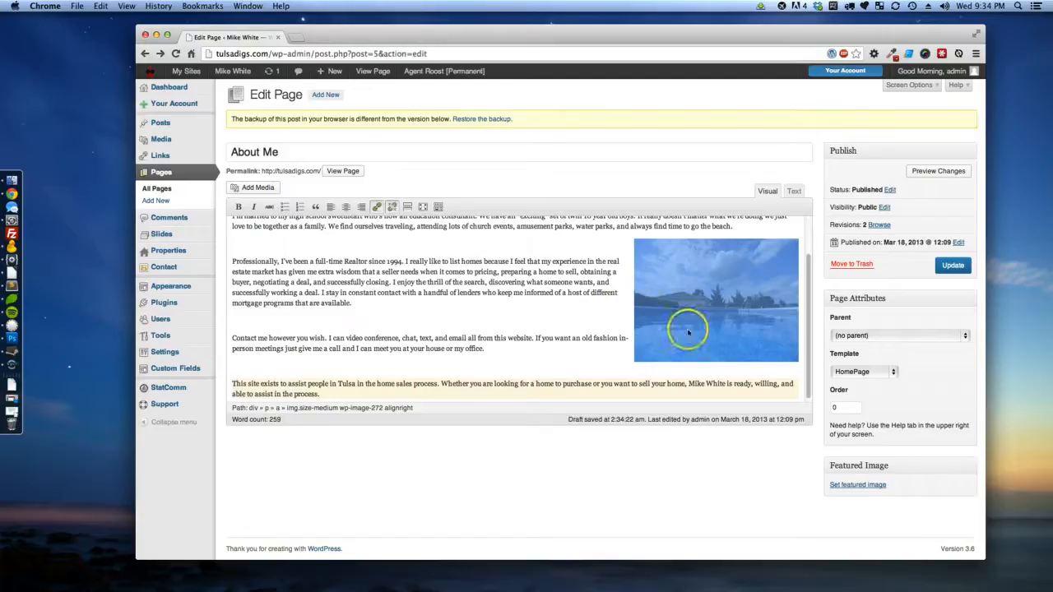
click(952, 265)
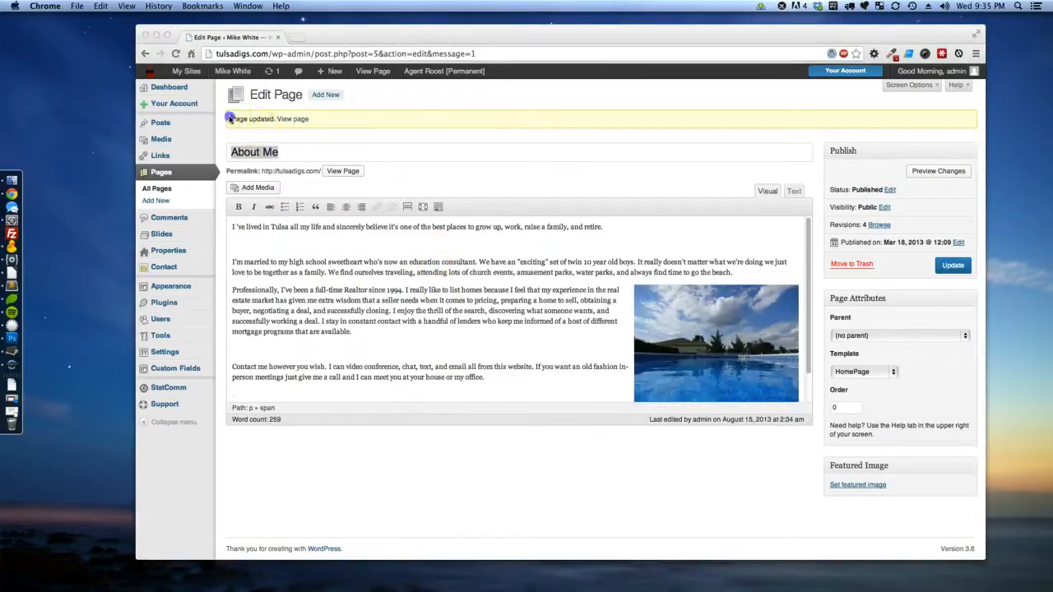
View the updated page in a new browser tab and examine the About Me text and the pool image's placement on the live site
click(231, 119)
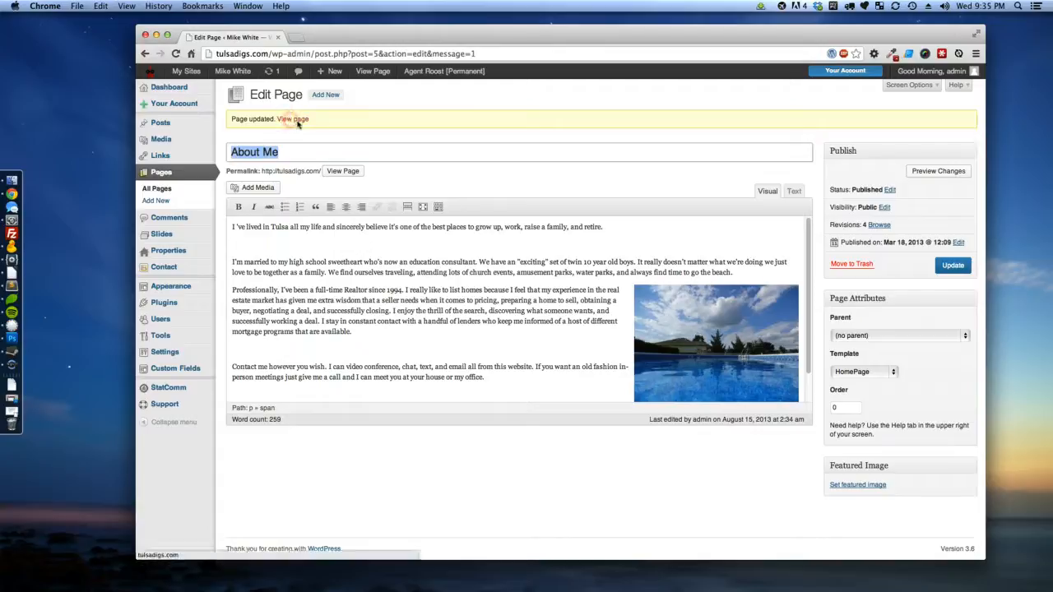
right_click(298, 121)
click(309, 126)
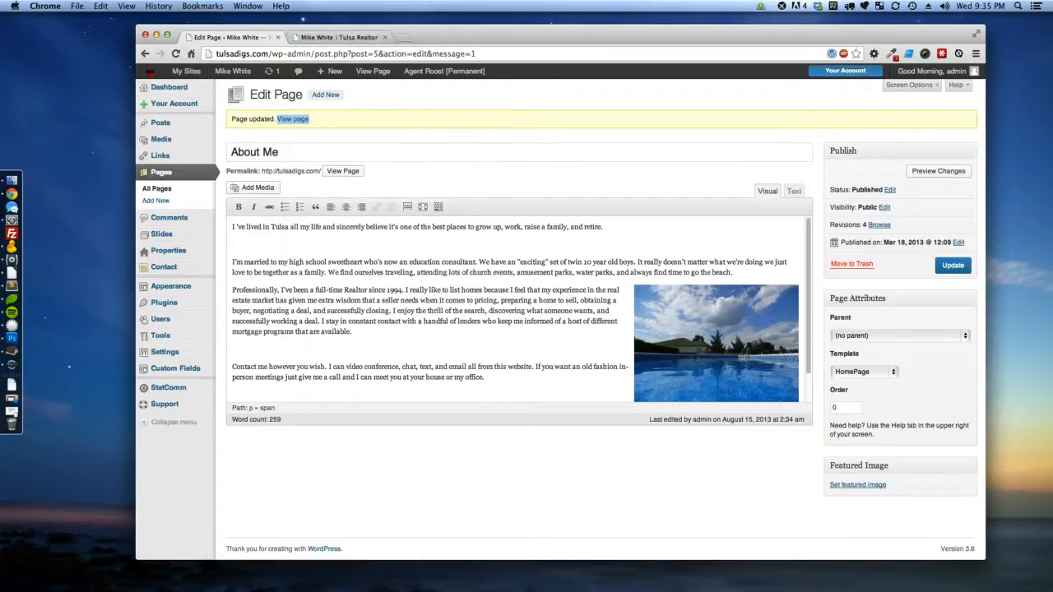
click(352, 37)
mouse_move(460, 78)
scroll(465, 141, down, 3)
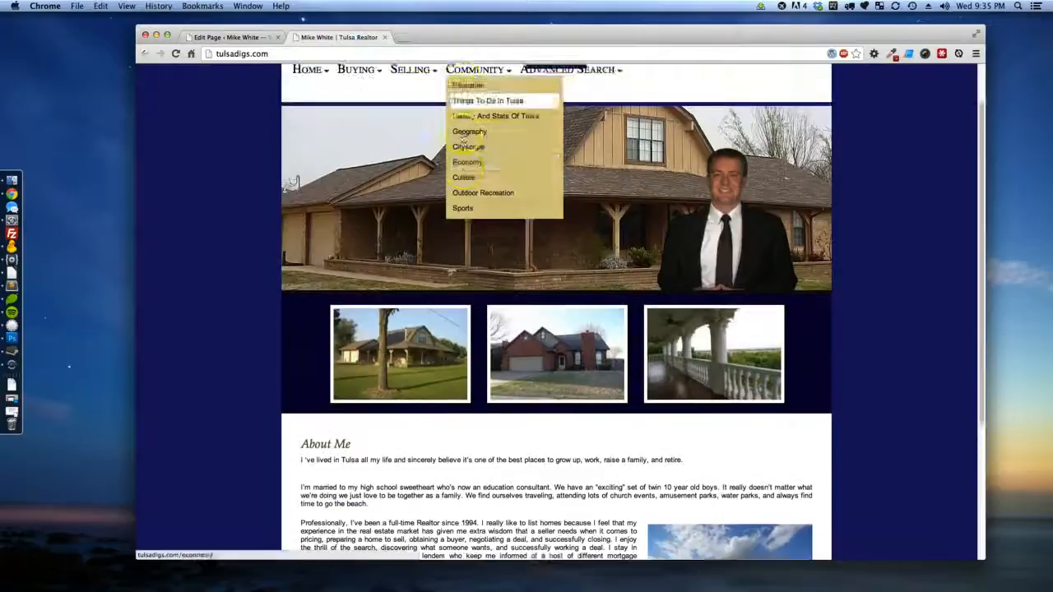
scroll(464, 141, down, 2)
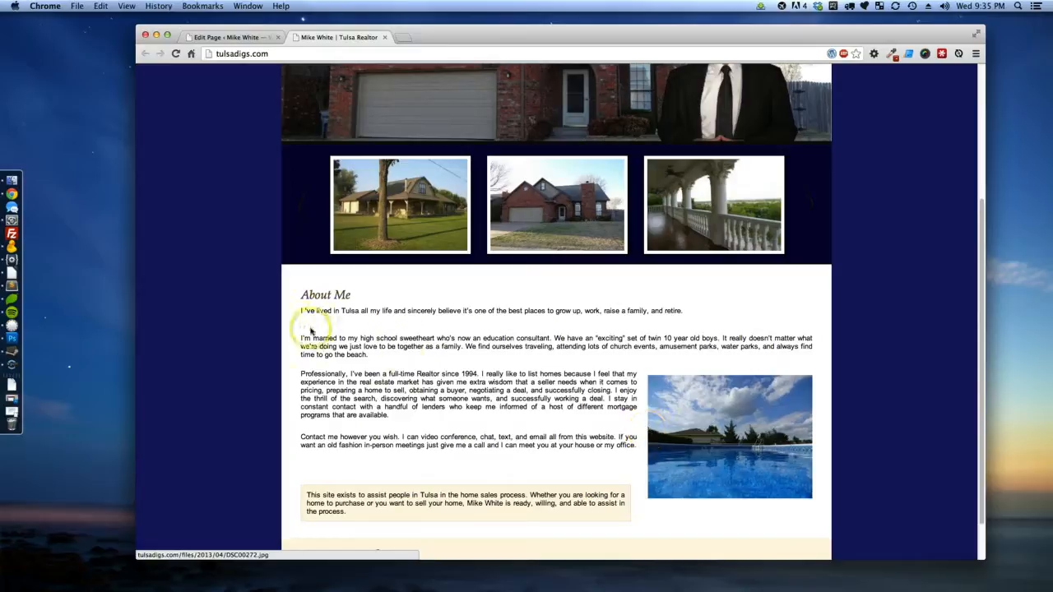
drag(316, 310, 371, 399)
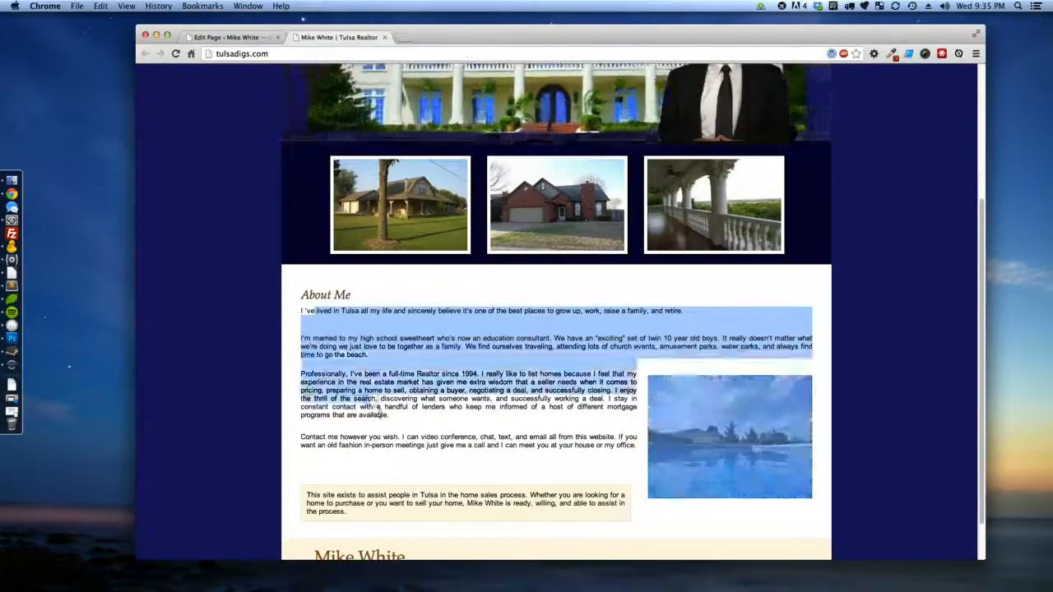
click(372, 408)
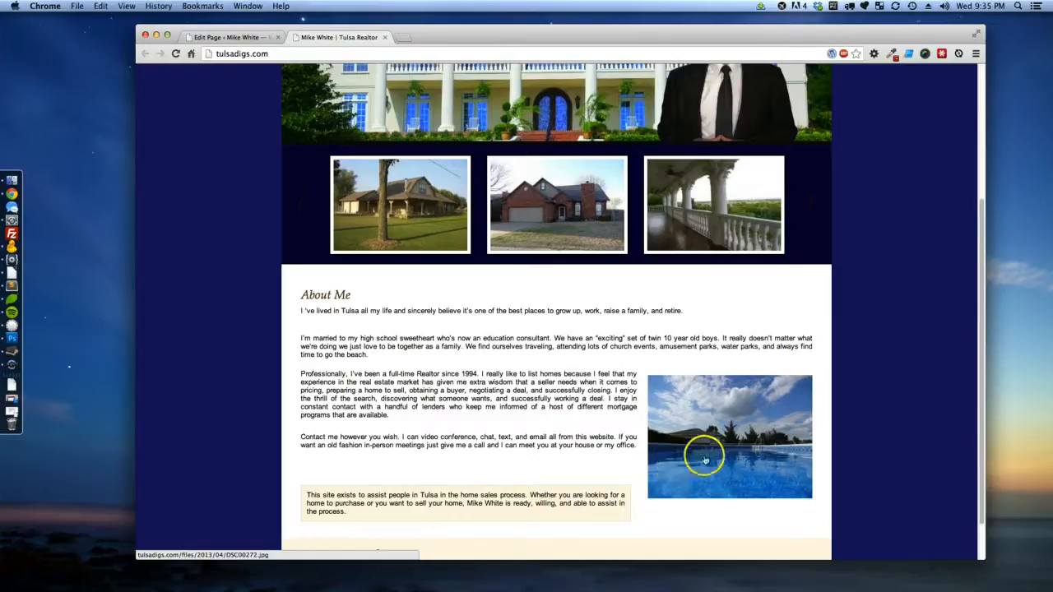
scroll(447, 362, up, 5)
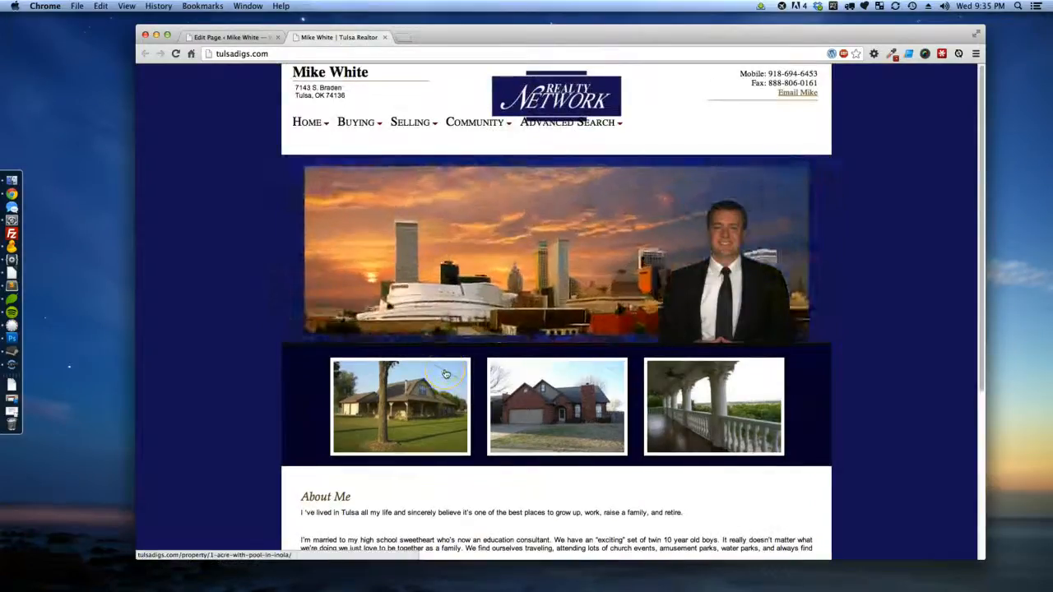